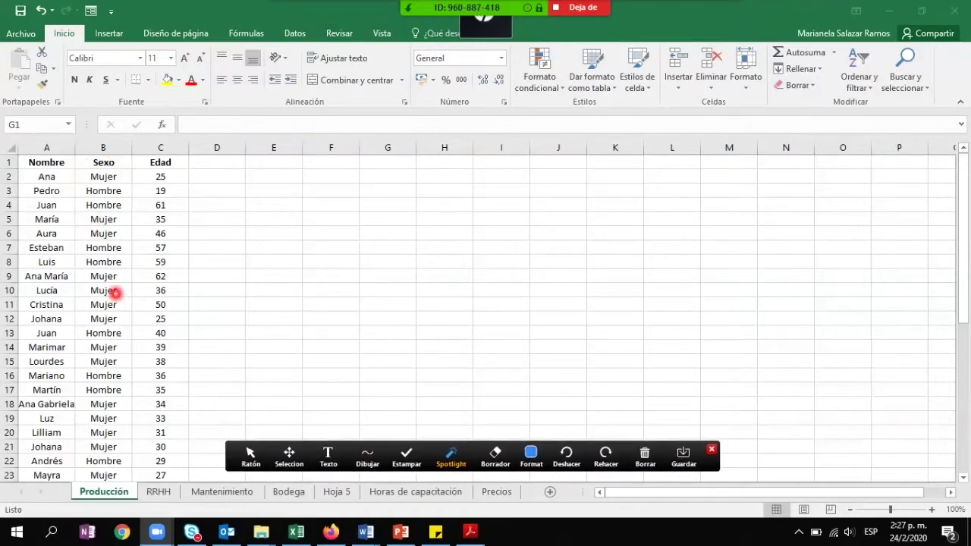
Step: Enter the labels Mujeres in cell F4 and Hombres in cell F5 of the Producción sheet
{"action": "scroll", "coordinate": [110, 370], "scroll_direction": "down", "scroll_amount": 7}
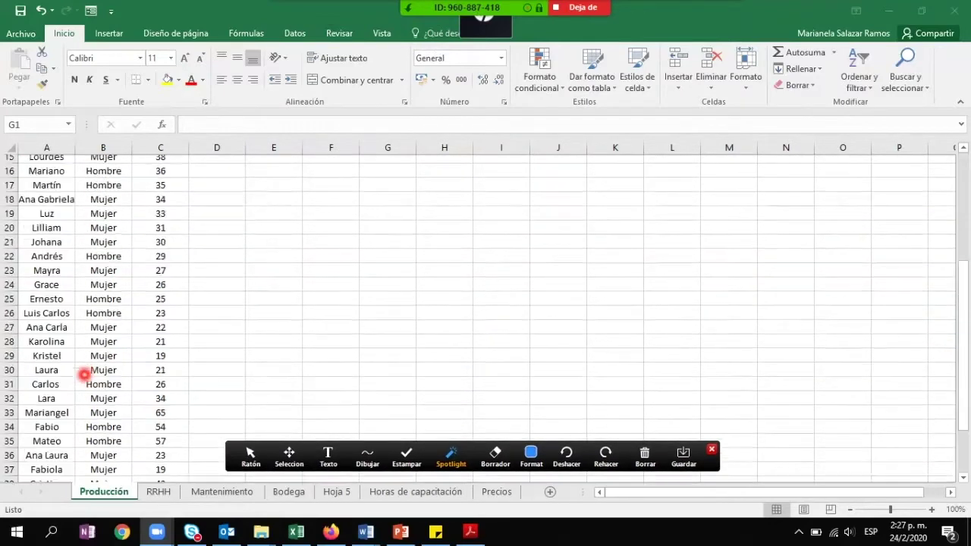
{"action": "scroll", "coordinate": [84, 374], "scroll_direction": "up", "scroll_amount": 7}
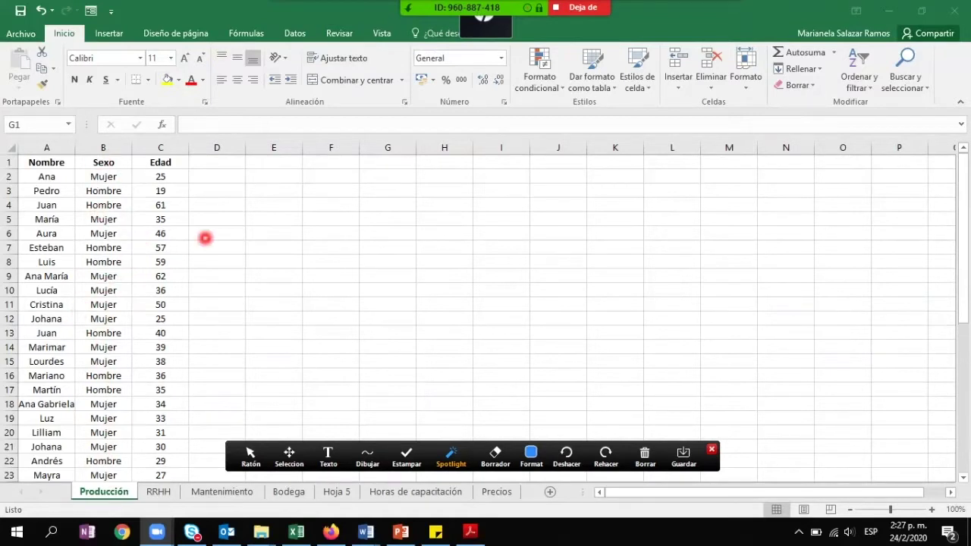
{"action": "left_click", "coordinate": [309, 199]}
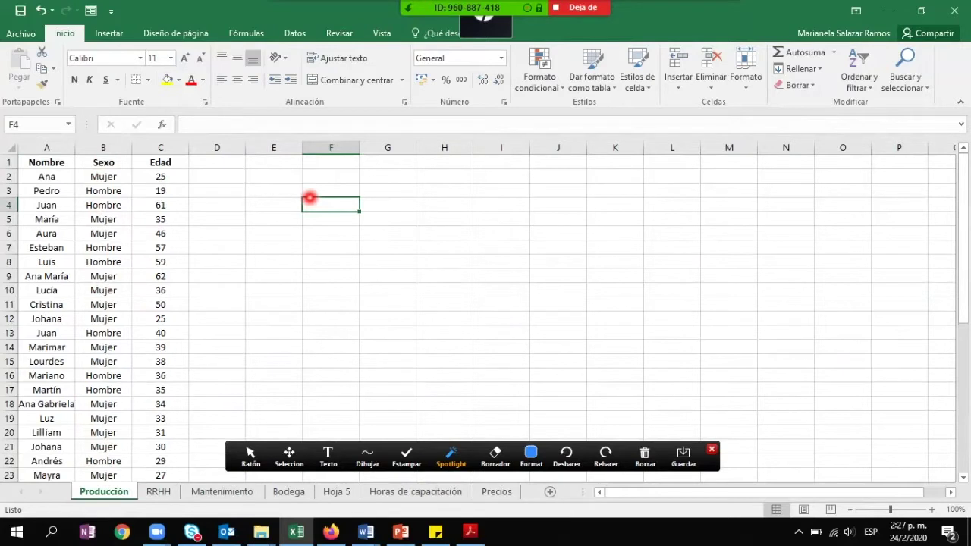
{"action": "type", "text": "Mujeres"}
{"action": "key", "text": "Return"}
{"action": "type", "text": "Homb"}
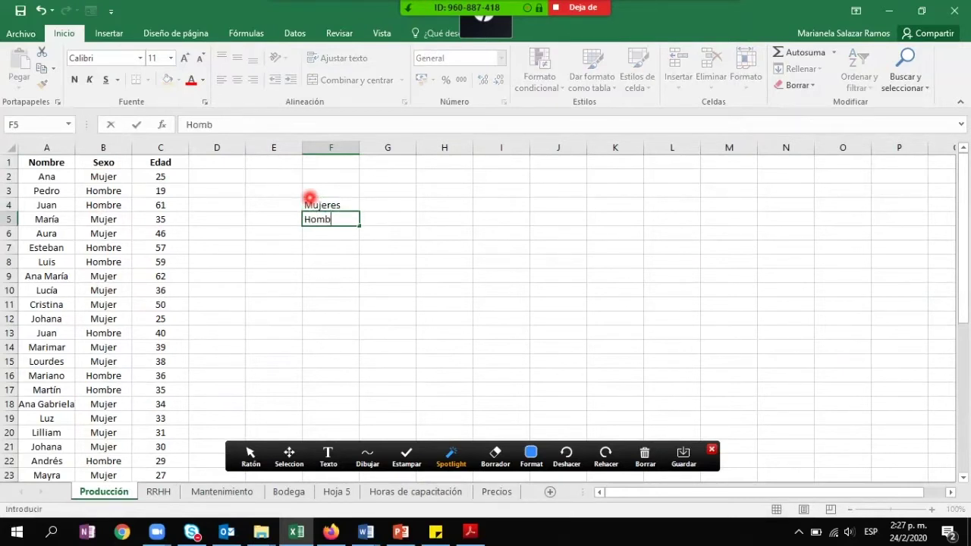
{"action": "type", "text": "res"}
{"action": "key", "text": "Return"}
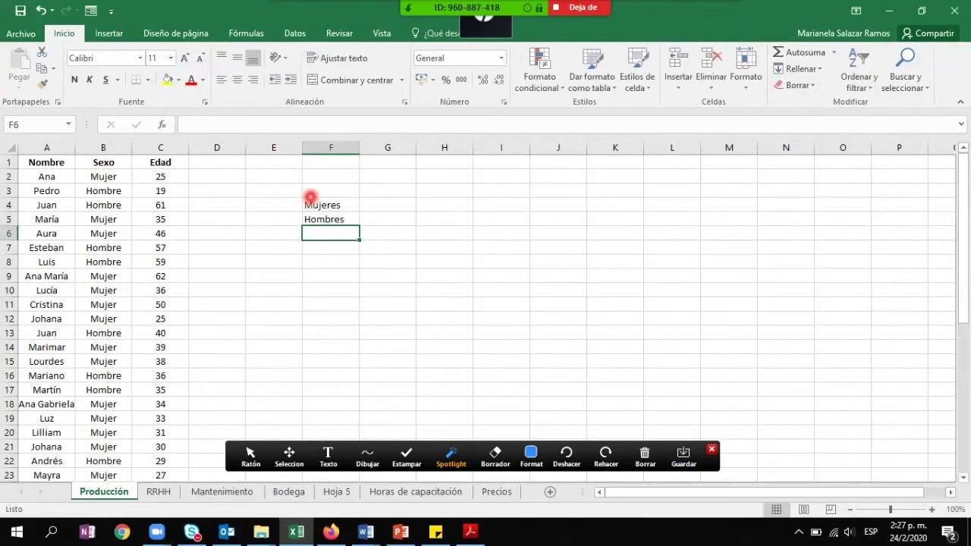
Step: Add filters to the Nombre, Sexo and Edad headers in A1:C1
{"action": "left_click_drag", "start_coordinate": [57, 162], "coordinate": [156, 168]}
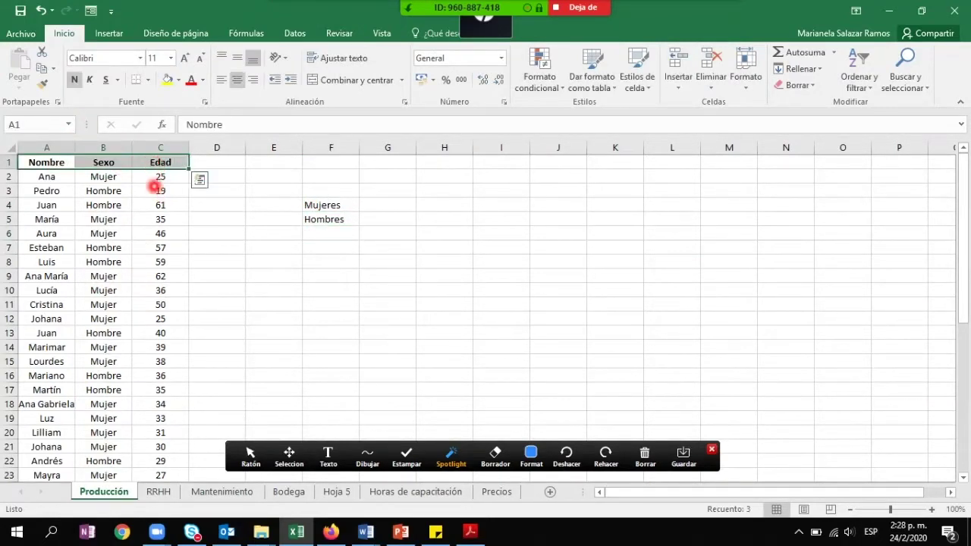
{"action": "left_click", "coordinate": [863, 85]}
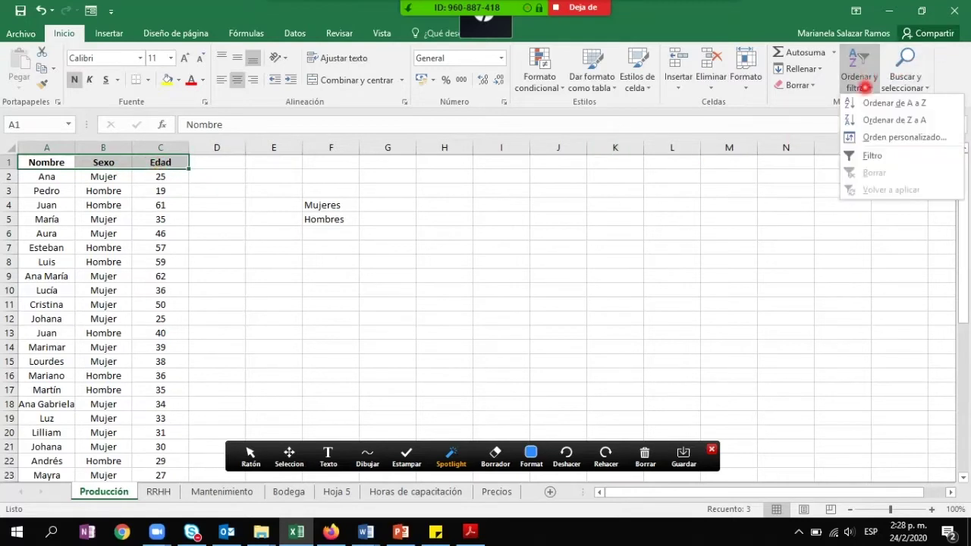
{"action": "left_click", "coordinate": [864, 156]}
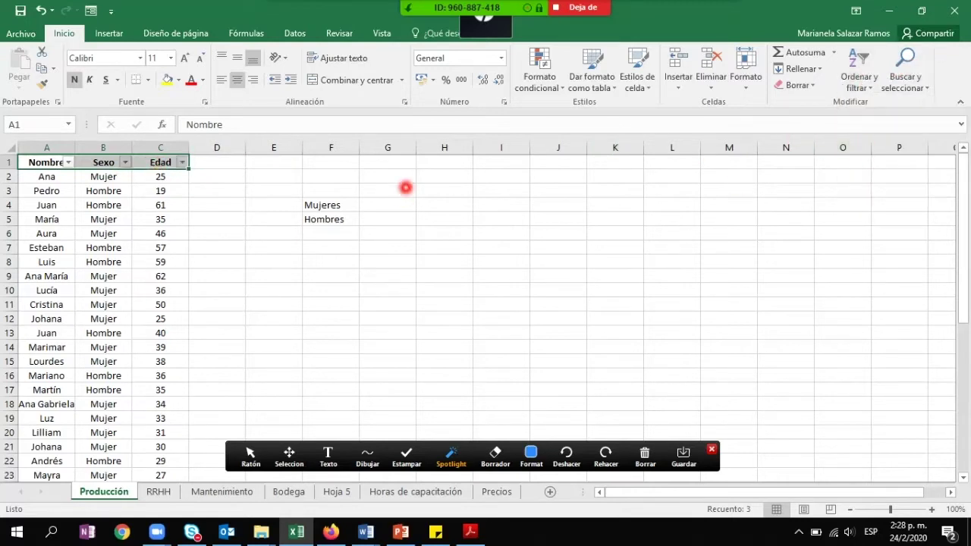
Step: Filter the Sexo column to show only Hombre and select its visible entries without the header to count them
{"action": "left_click", "coordinate": [123, 162]}
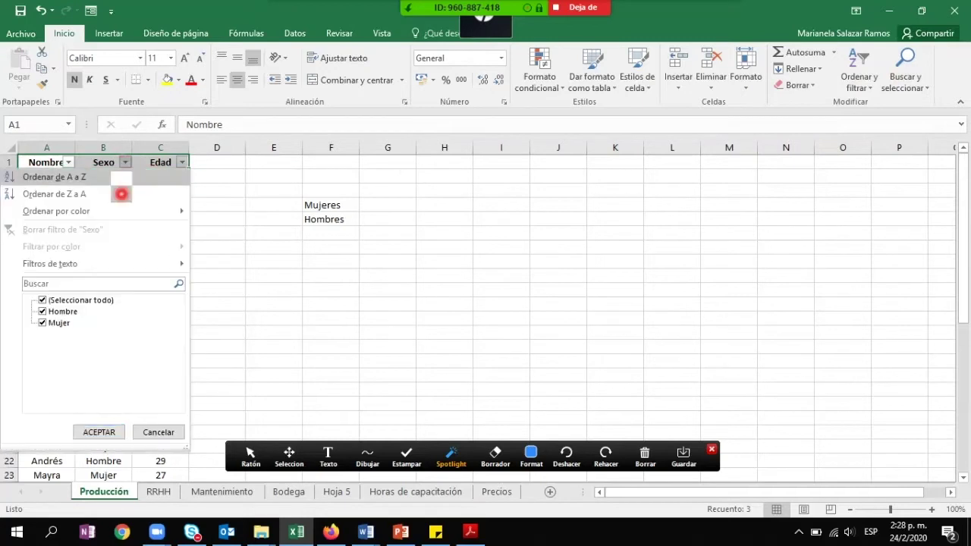
{"action": "left_click", "coordinate": [79, 300]}
{"action": "left_click", "coordinate": [60, 311]}
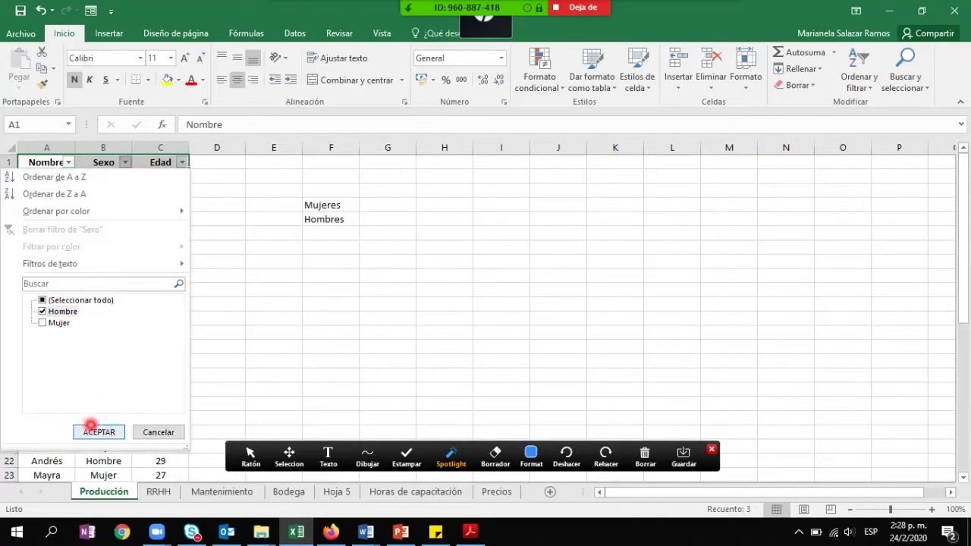
{"action": "left_click", "coordinate": [92, 430]}
{"action": "left_click_drag", "start_coordinate": [118, 176], "coordinate": [119, 375]}
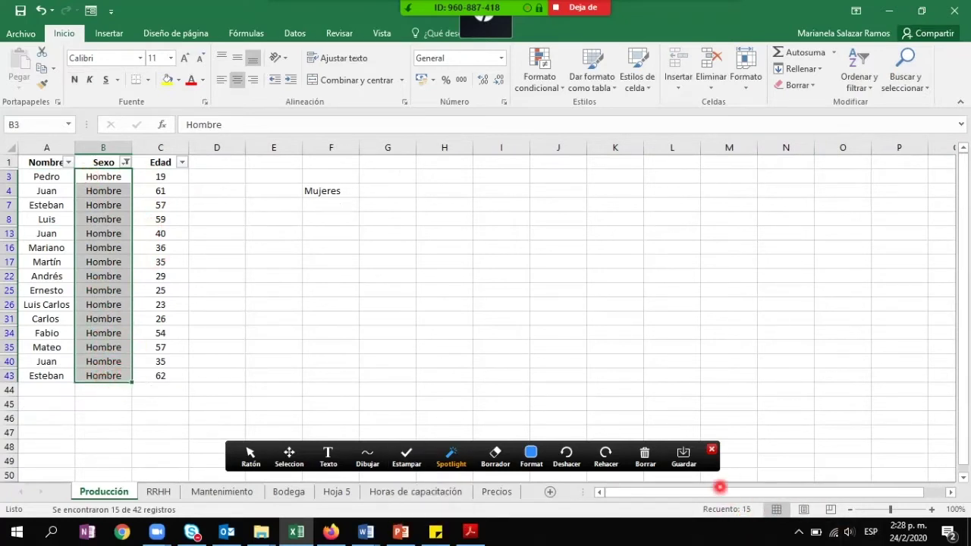
{"action": "left_click_drag", "start_coordinate": [92, 163], "coordinate": [95, 375]}
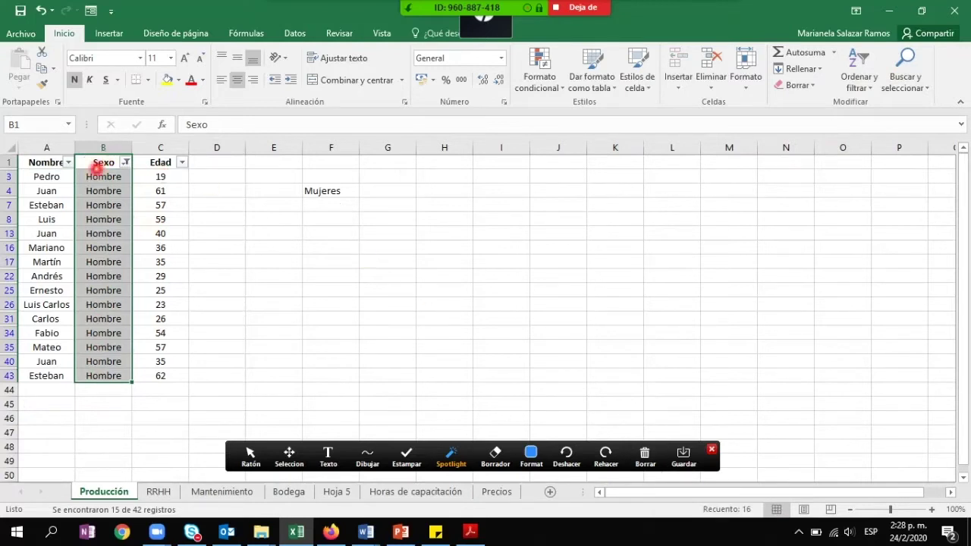
{"action": "left_click_drag", "start_coordinate": [94, 176], "coordinate": [100, 370]}
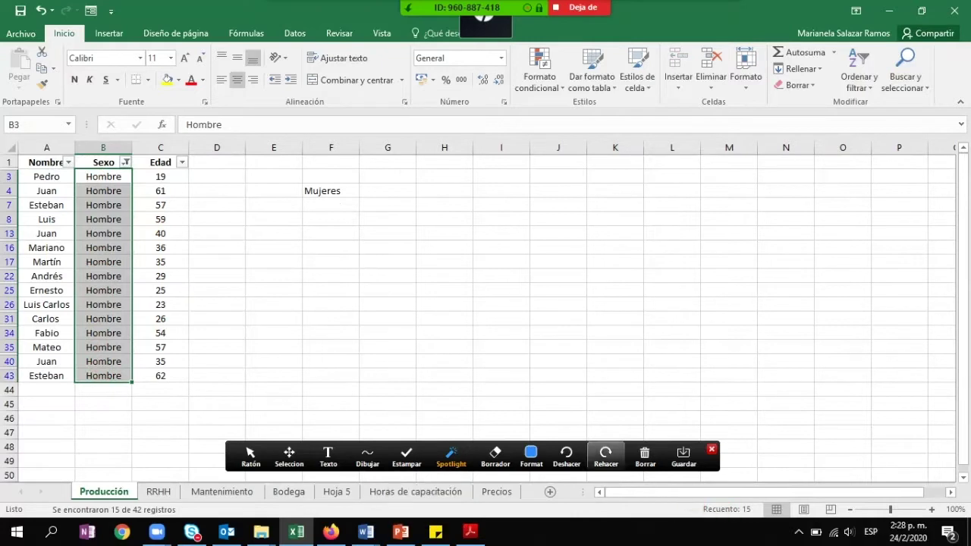
Step: Switch the Sexo filter to only Mujer and select all visible entries in that column to count them
{"action": "left_click", "coordinate": [125, 162]}
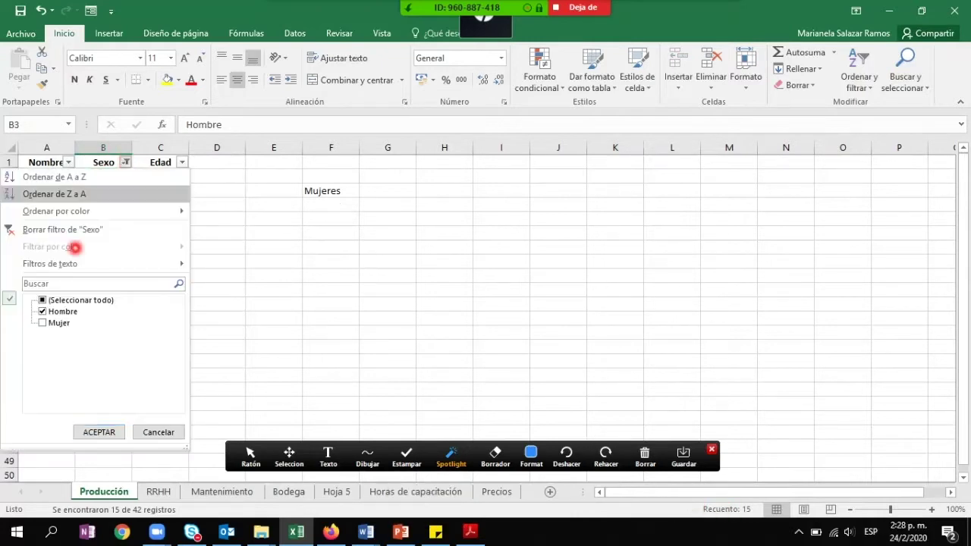
{"action": "left_click", "coordinate": [54, 311]}
{"action": "left_click", "coordinate": [56, 322]}
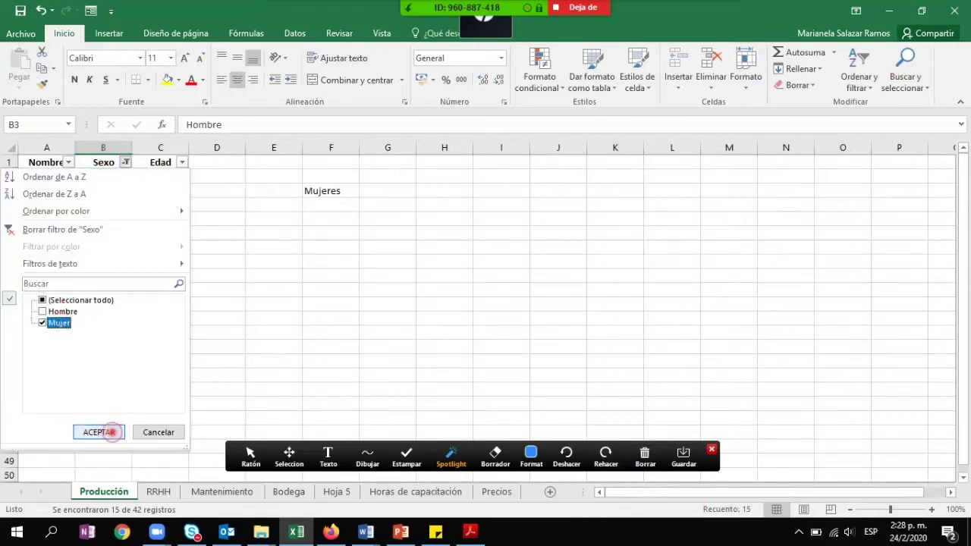
{"action": "left_click", "coordinate": [99, 432]}
{"action": "left_click", "coordinate": [118, 179]}
{"action": "left_click_drag", "start_coordinate": [126, 237], "coordinate": [131, 433]}
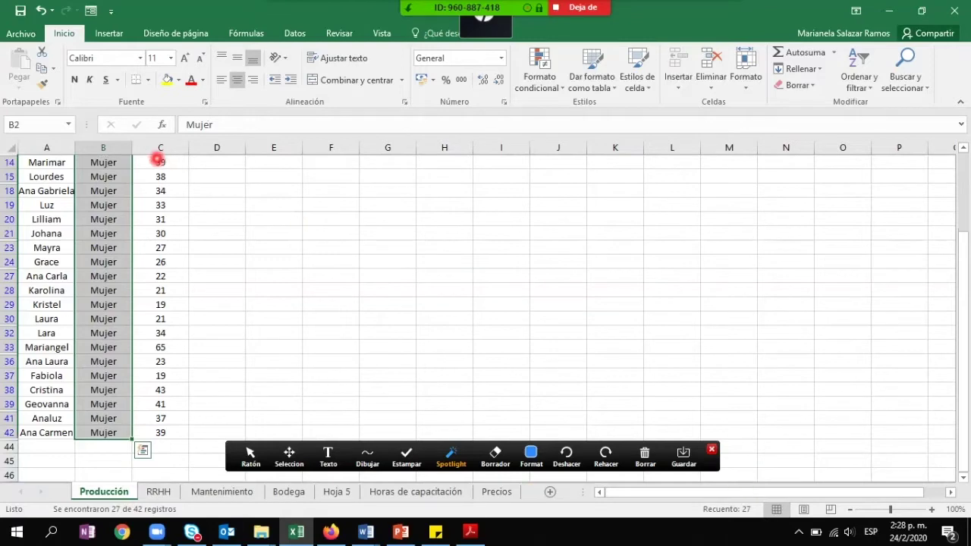
Step: Restore all rows by selecting every value in the Sexo column's filter
{"action": "scroll", "coordinate": [65, 208], "scroll_direction": "up", "scroll_amount": 3}
{"action": "left_click", "coordinate": [125, 162]}
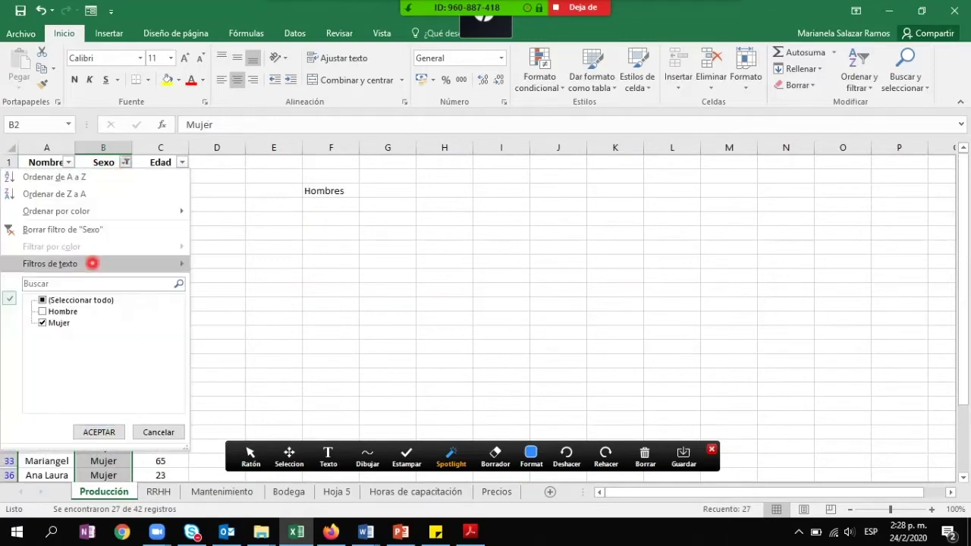
{"action": "left_click", "coordinate": [76, 301]}
{"action": "left_click", "coordinate": [81, 429]}
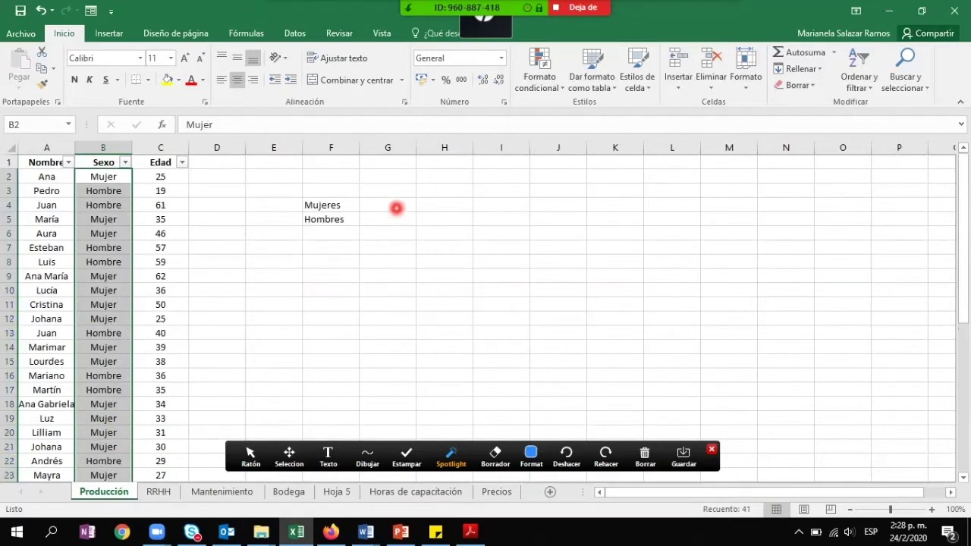
Step: Enter the count 27 beside Mujeres in G4 and 15 beside Hombres in G5
{"action": "left_click", "coordinate": [397, 207]}
{"action": "type", "text": "2"}
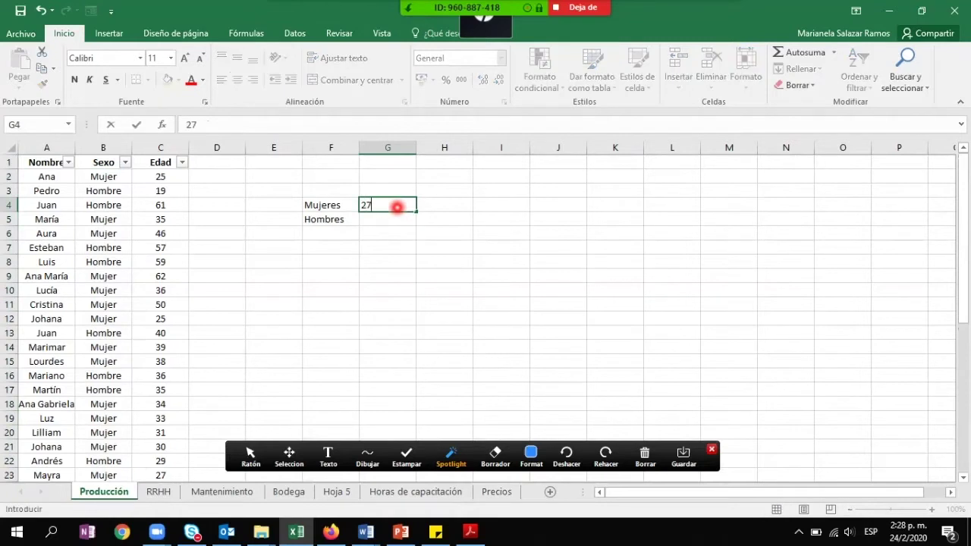
{"action": "type", "text": "7"}
{"action": "key", "text": "Return"}
{"action": "type", "text": "15"}
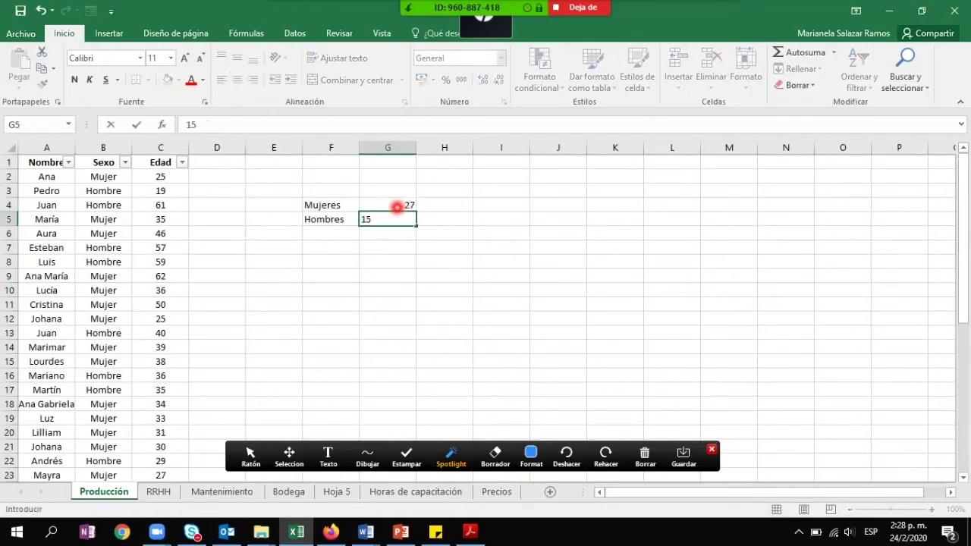
{"action": "key", "text": "Return"}
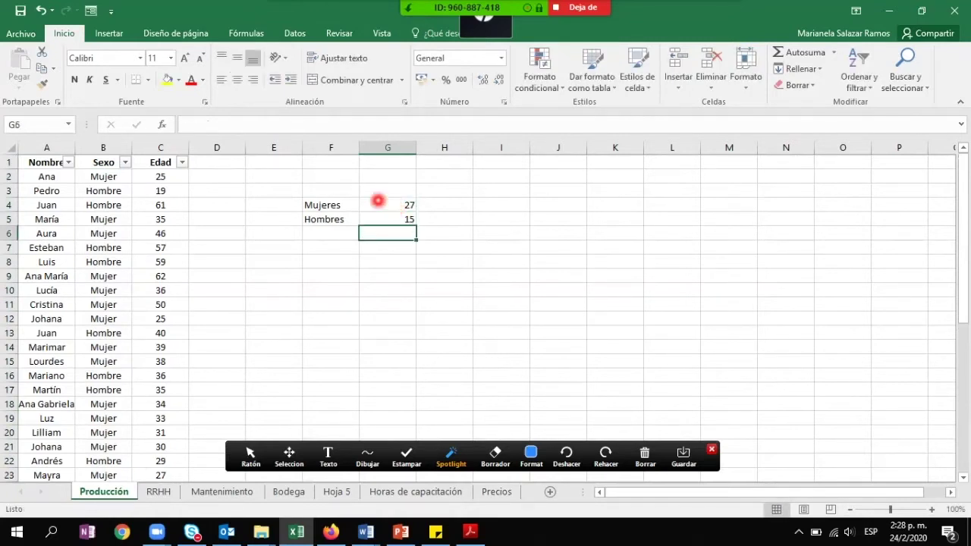
Step: Insert a 2-D clustered column chart from F4:G5 and place it beside the summary table, clear of its cells
{"action": "left_click_drag", "start_coordinate": [341, 202], "coordinate": [408, 220]}
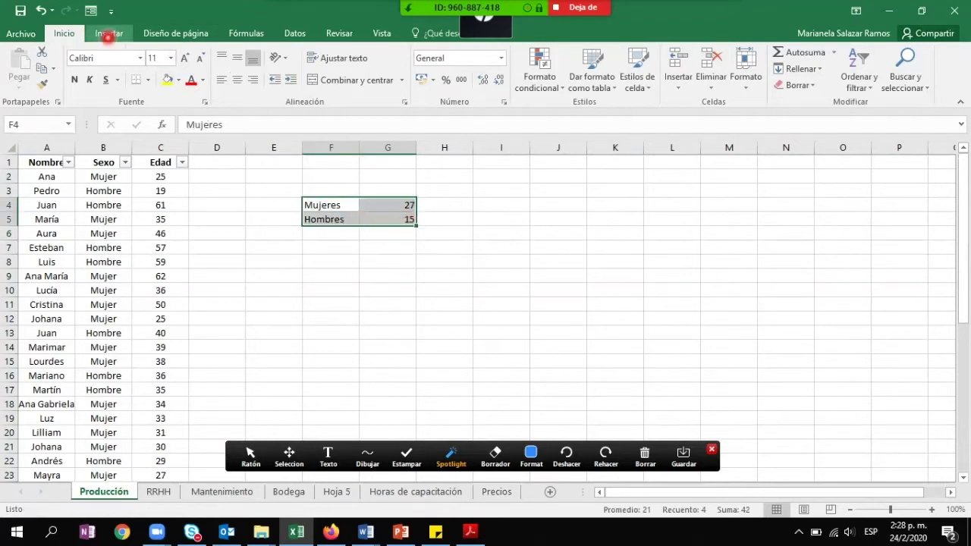
{"action": "left_click", "coordinate": [108, 35]}
{"action": "left_click", "coordinate": [449, 54]}
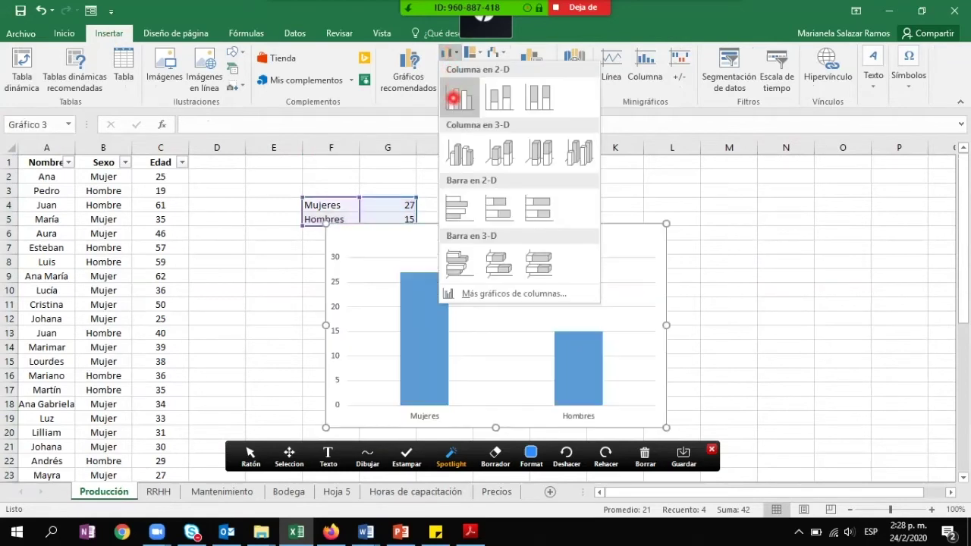
{"action": "left_click", "coordinate": [452, 97]}
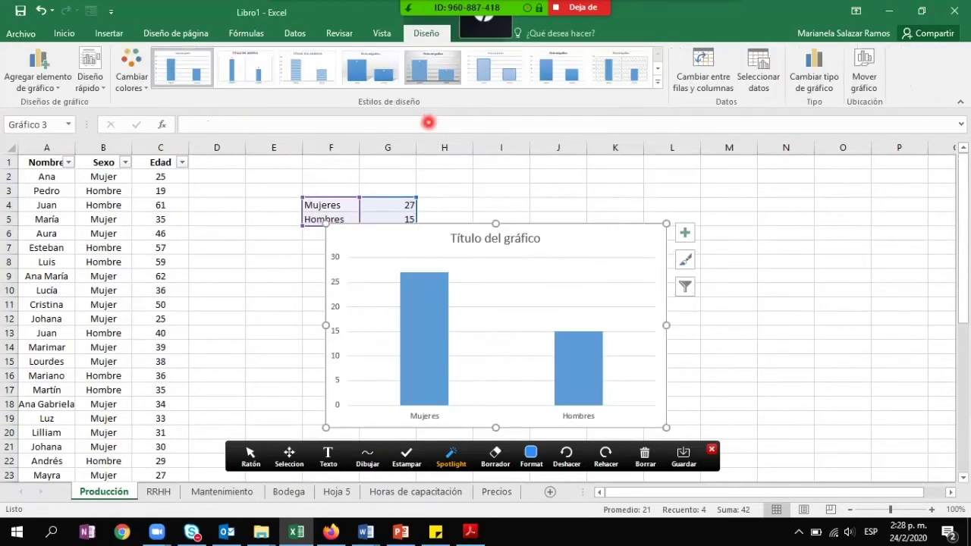
{"action": "left_click_drag", "start_coordinate": [596, 264], "coordinate": [754, 188]}
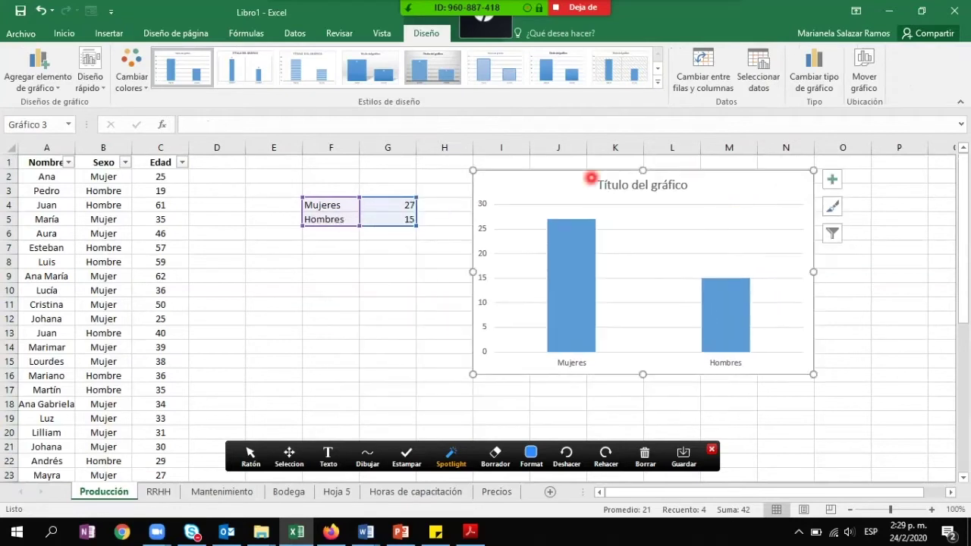
Step: Replace the column chart's placeholder title with "Operarios por sexo"
{"action": "left_click", "coordinate": [611, 185]}
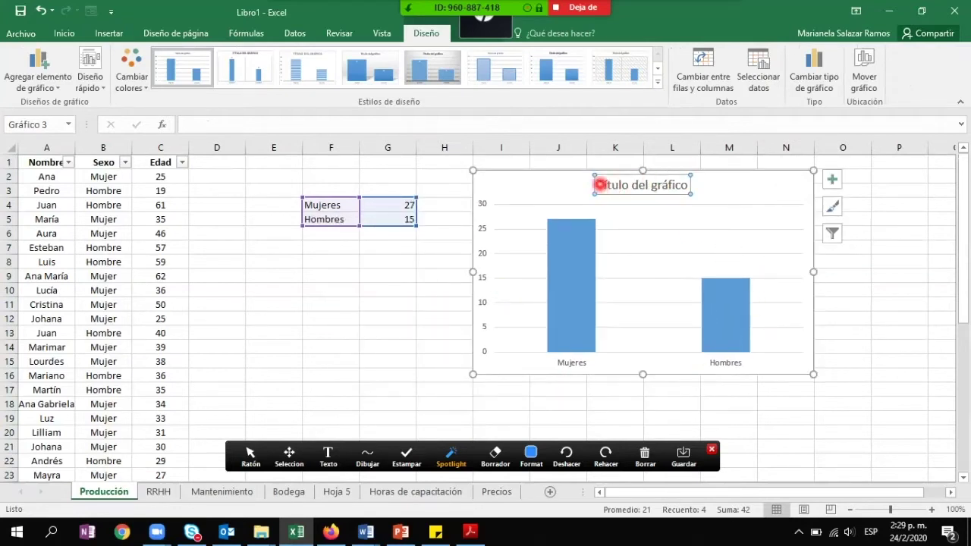
{"action": "left_click_drag", "start_coordinate": [600, 184], "coordinate": [696, 182]}
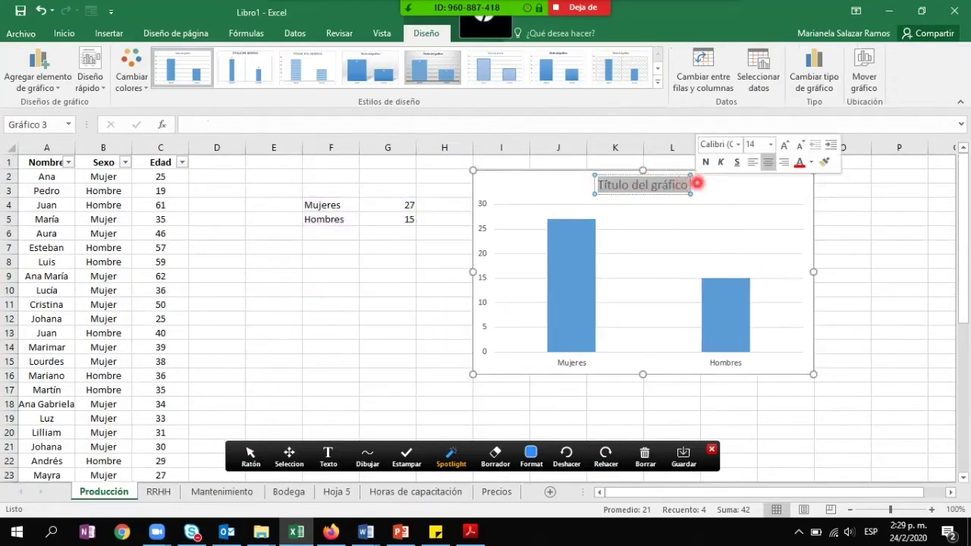
{"action": "type", "text": "Ope"}
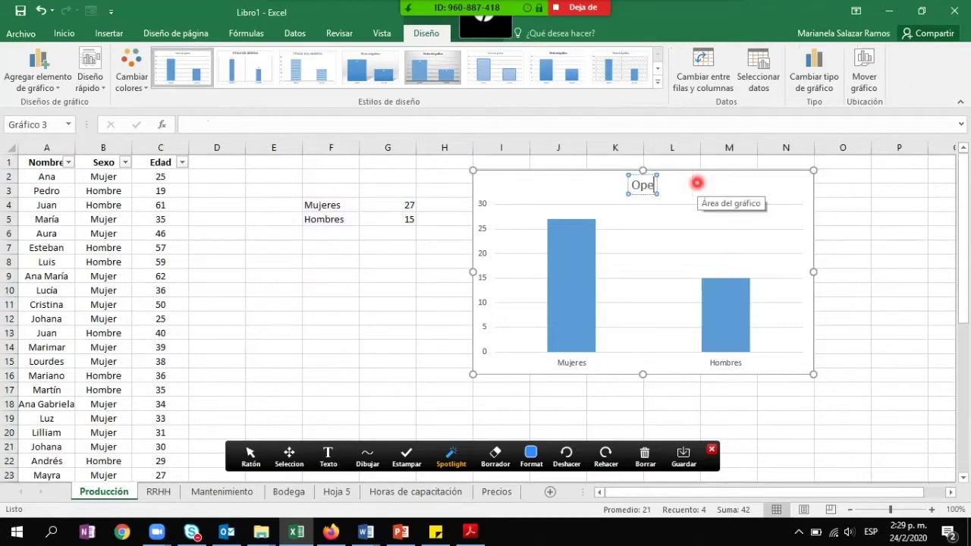
{"action": "type", "text": "rarcio"}
{"action": "key", "text": "BackSpace"}
{"action": "key", "text": "BackSpace"}
{"action": "key", "text": "BackSpace"}
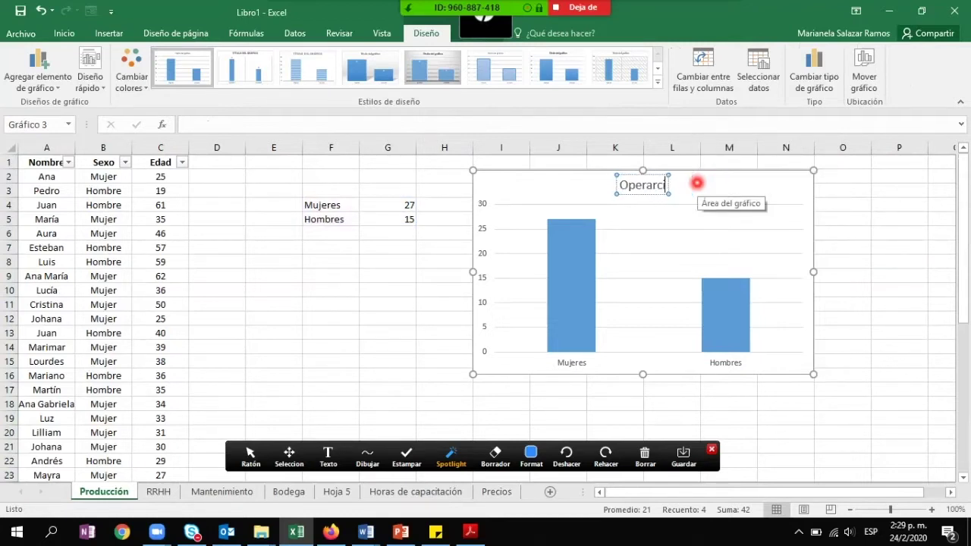
{"action": "type", "text": "ios por s"}
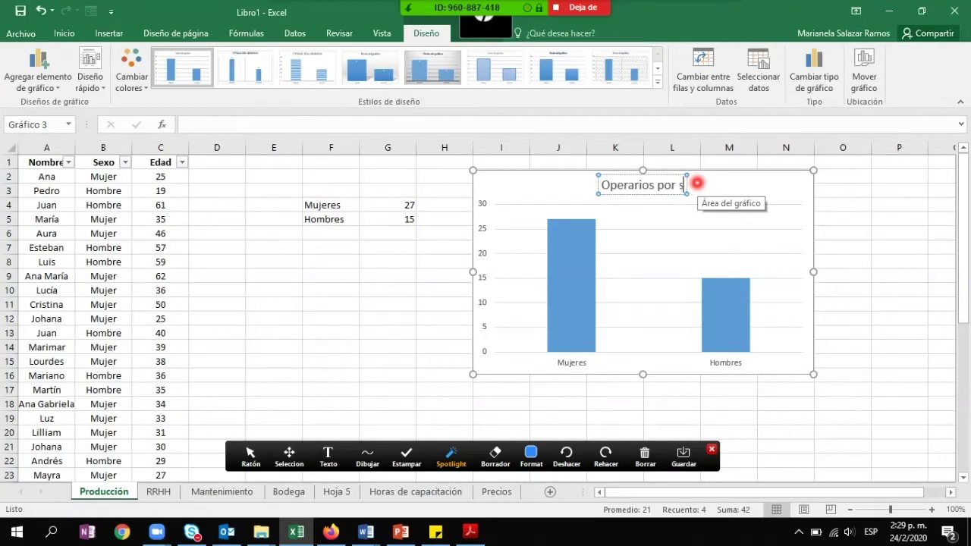
{"action": "type", "text": "exo"}
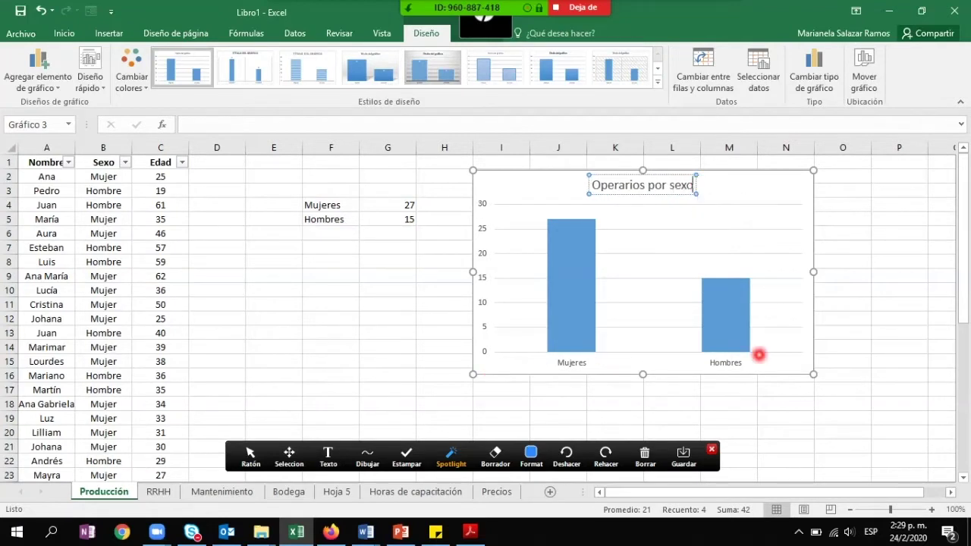
{"action": "left_click", "coordinate": [798, 184]}
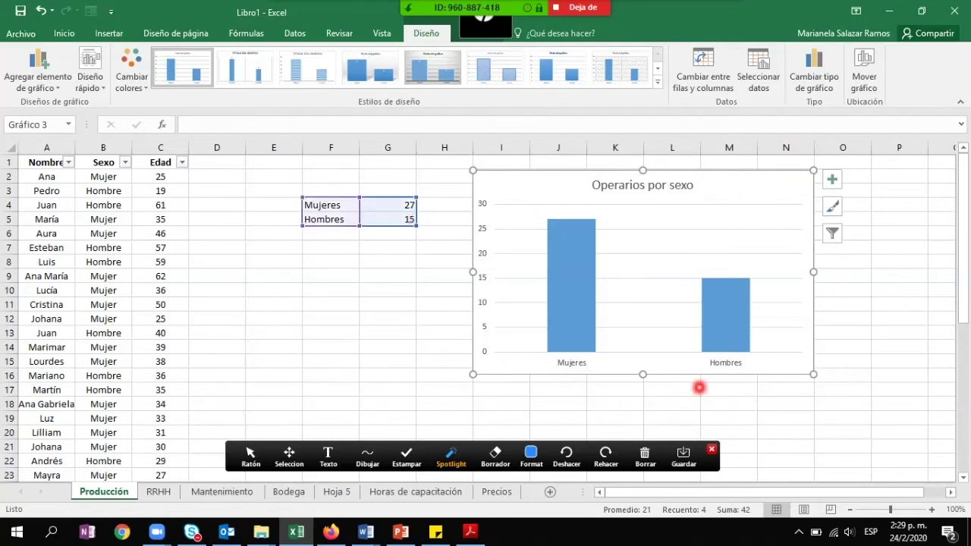
{"action": "left_click", "coordinate": [402, 298]}
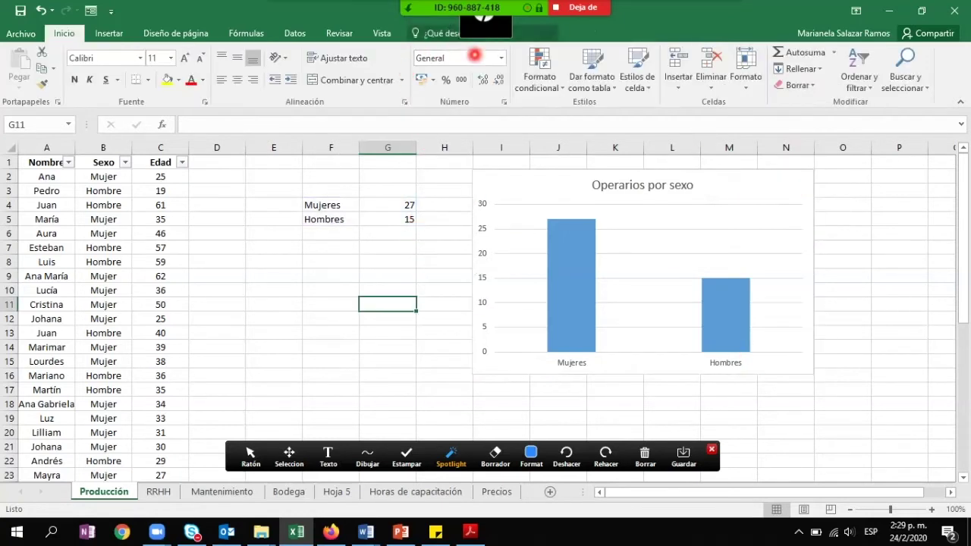
{"action": "left_click", "coordinate": [499, 186]}
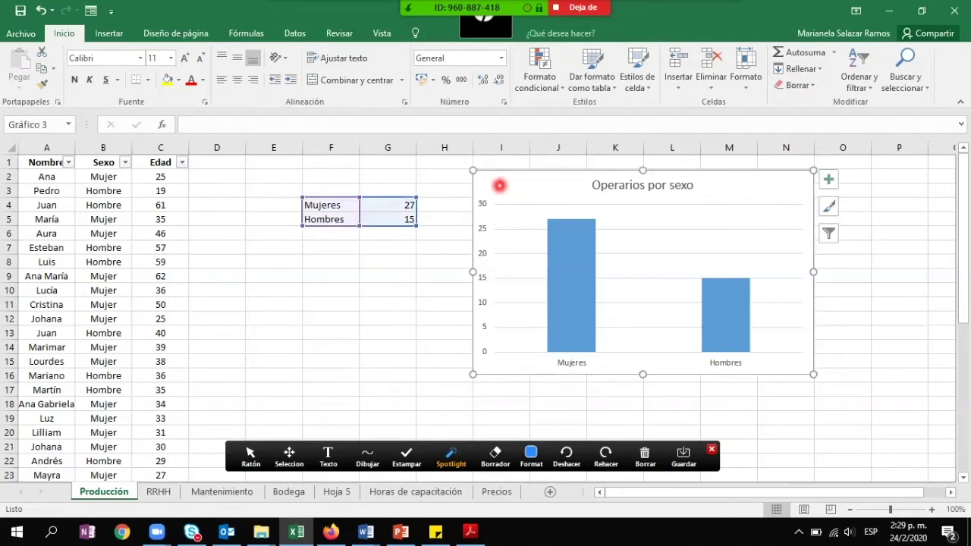
{"action": "left_click", "coordinate": [433, 274]}
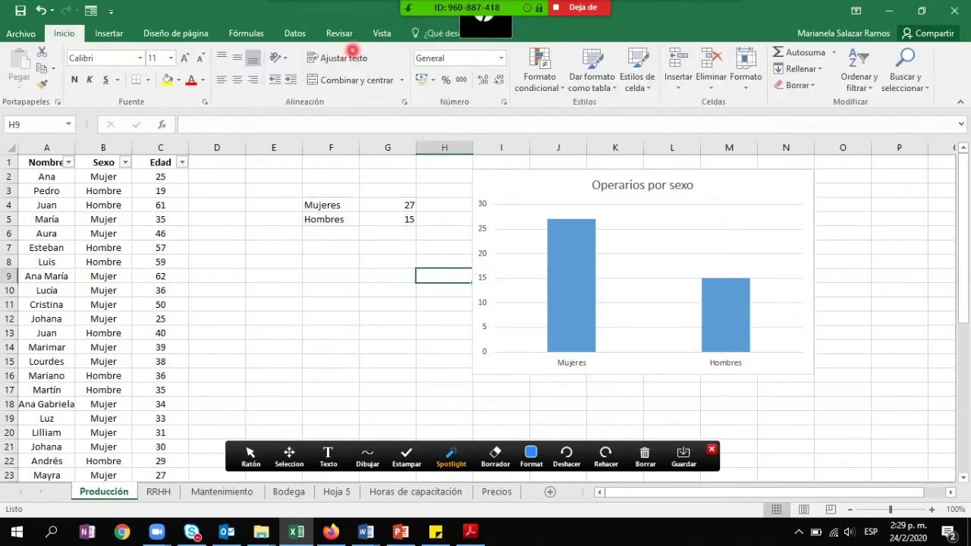
Step: Apply a bold-titled style with gradient columns to the column chart, and change its type to the single-bar Barra apilada variant
{"action": "left_click", "coordinate": [537, 191]}
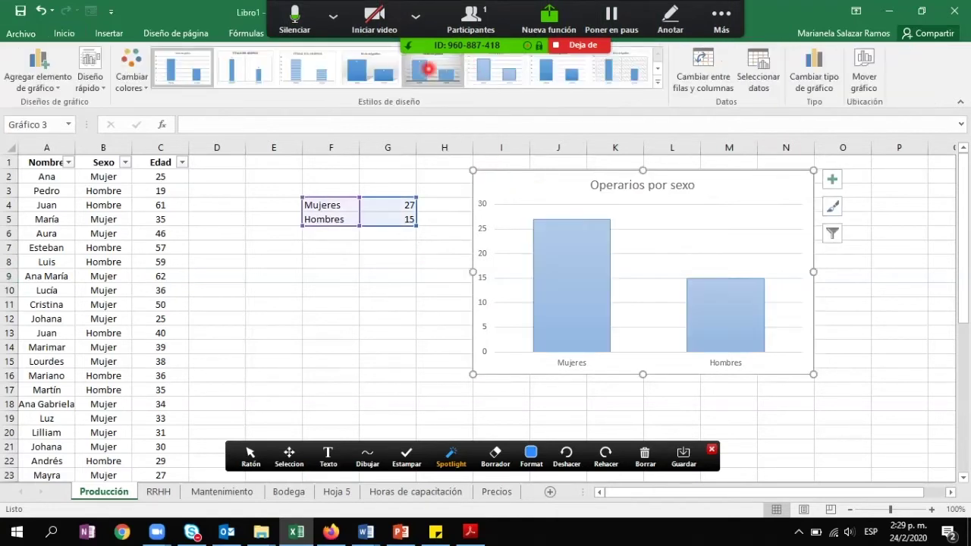
{"action": "left_click", "coordinate": [657, 70]}
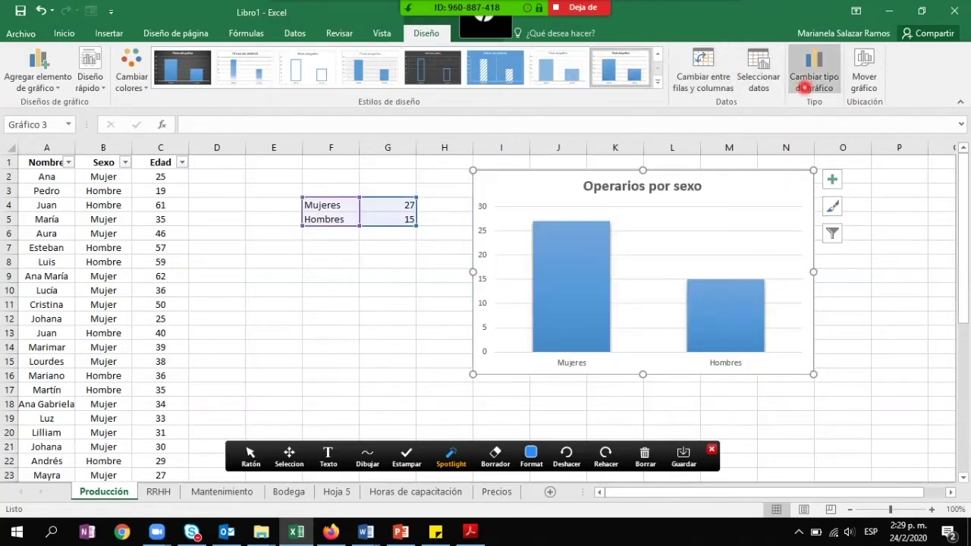
{"action": "left_click", "coordinate": [813, 84]}
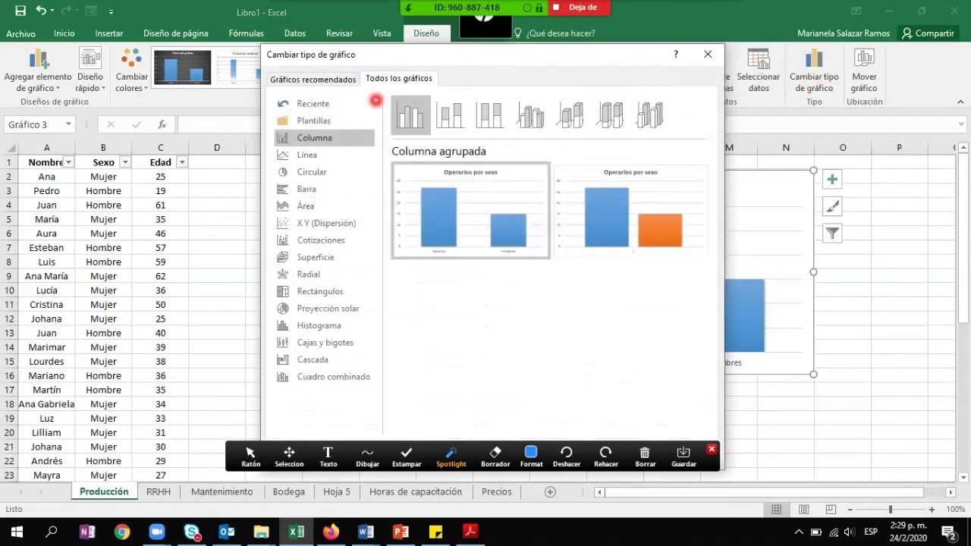
{"action": "left_click", "coordinate": [322, 188]}
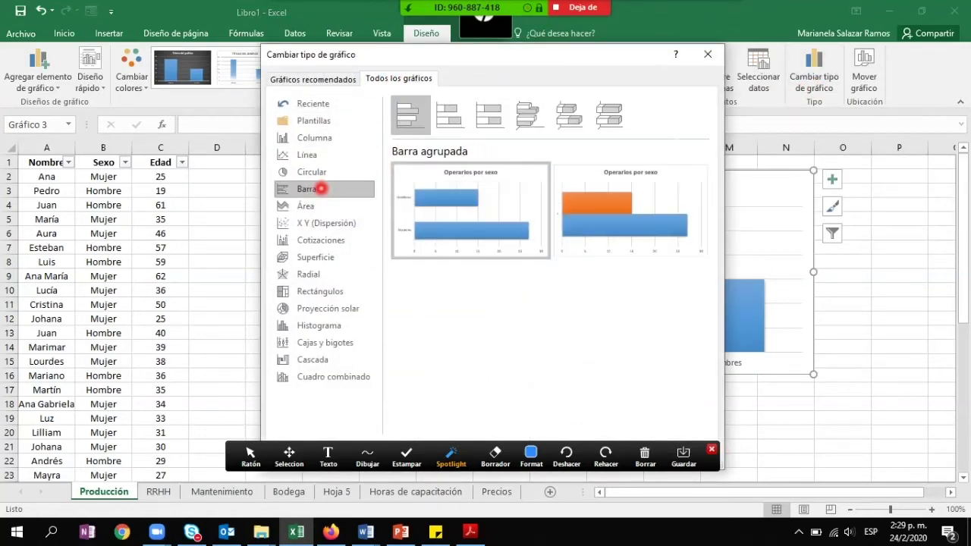
{"action": "mouse_move", "coordinate": [463, 206]}
{"action": "mouse_move", "coordinate": [632, 196]}
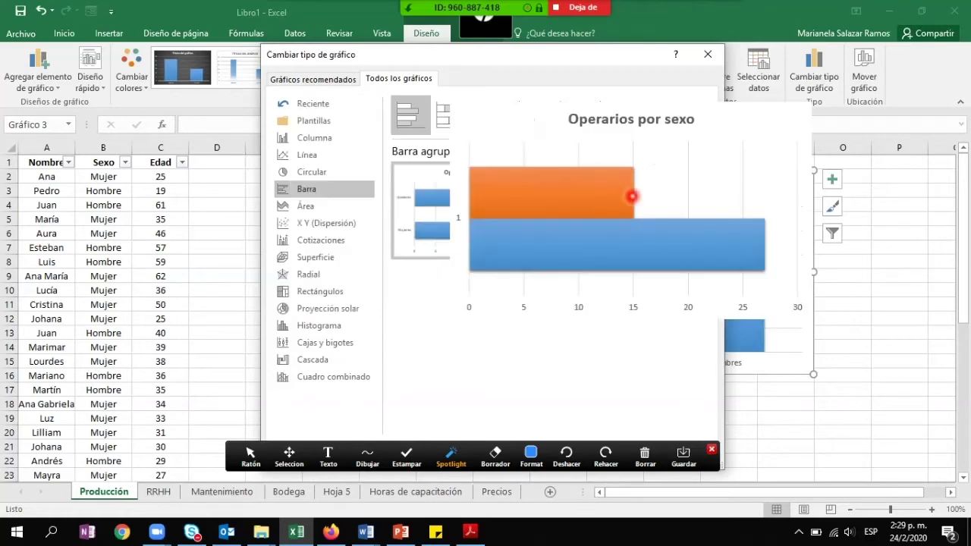
{"action": "left_click", "coordinate": [449, 118]}
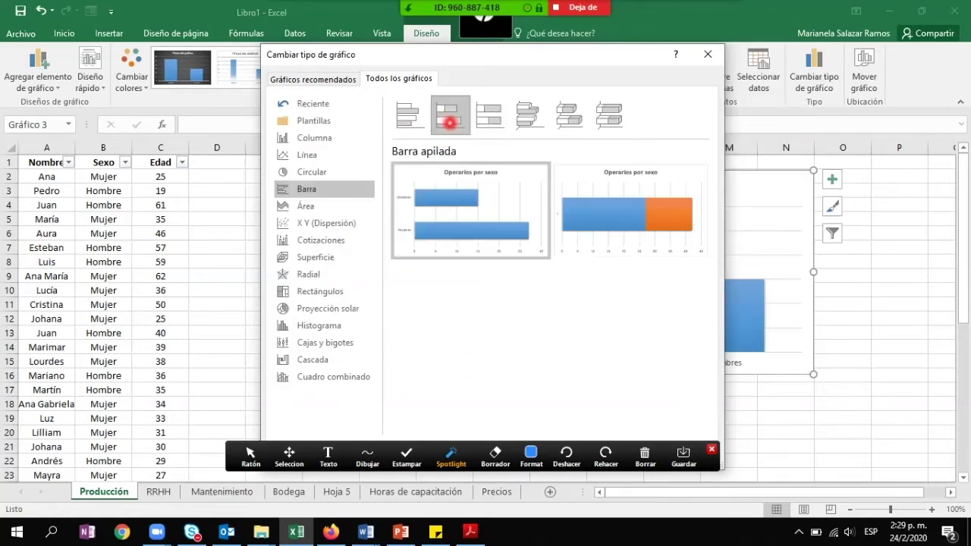
{"action": "mouse_move", "coordinate": [700, 220]}
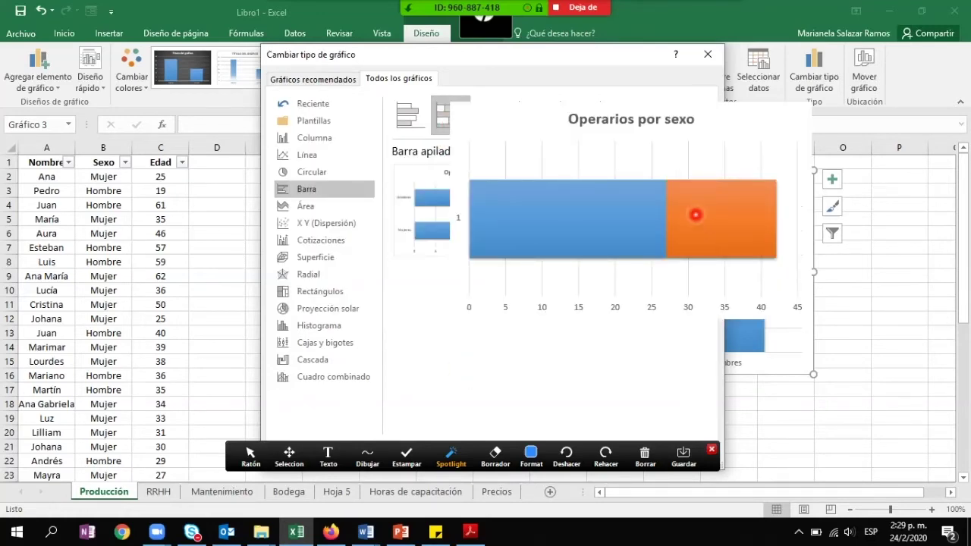
{"action": "double_click", "coordinate": [695, 214]}
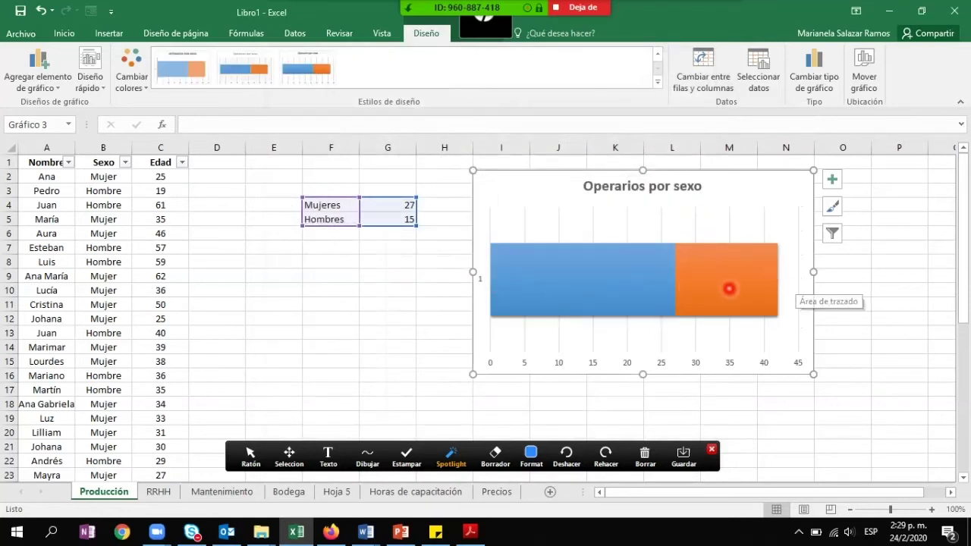
Step: Try several chart styles and apply the one with striped bars, data labels and an uppercase title to the stacked bar chart
{"action": "left_click", "coordinate": [302, 74]}
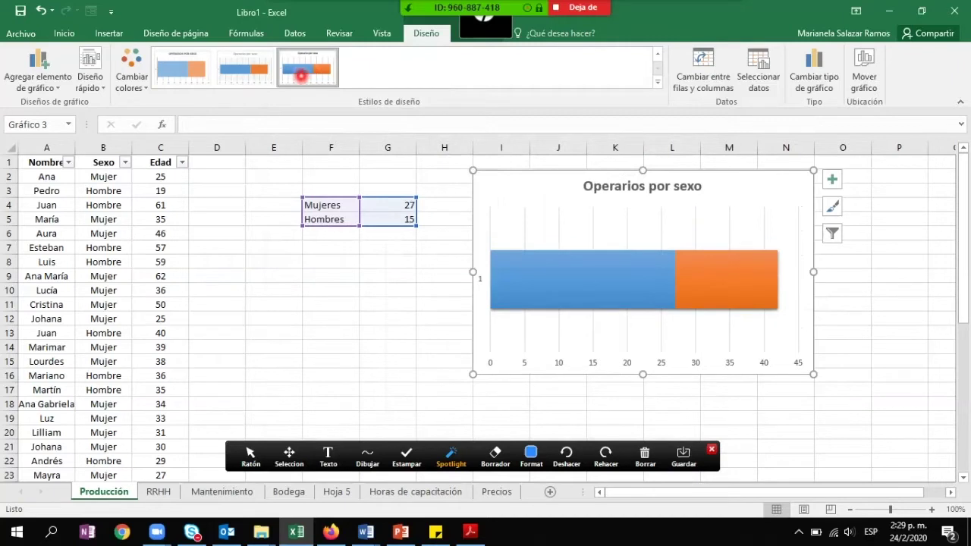
{"action": "left_click", "coordinate": [173, 69]}
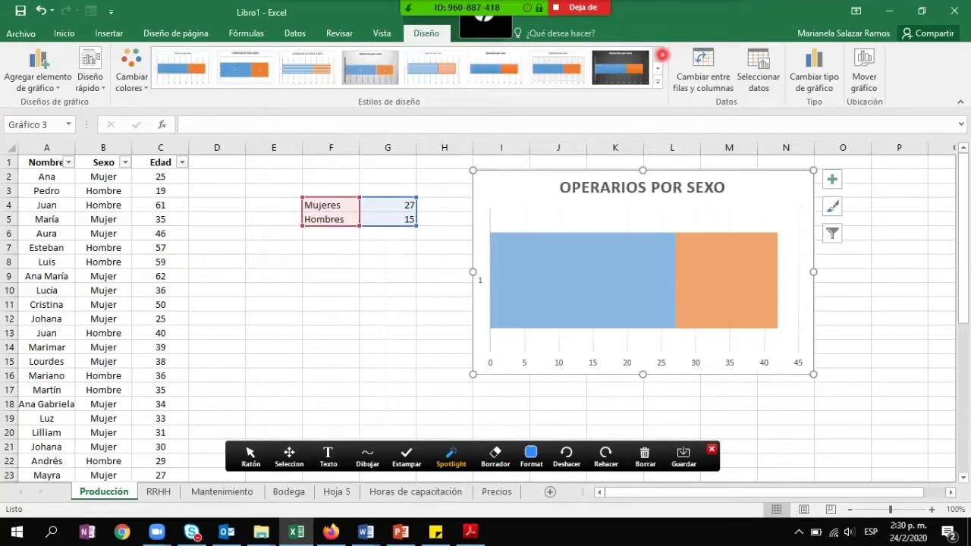
{"action": "left_click", "coordinate": [362, 73]}
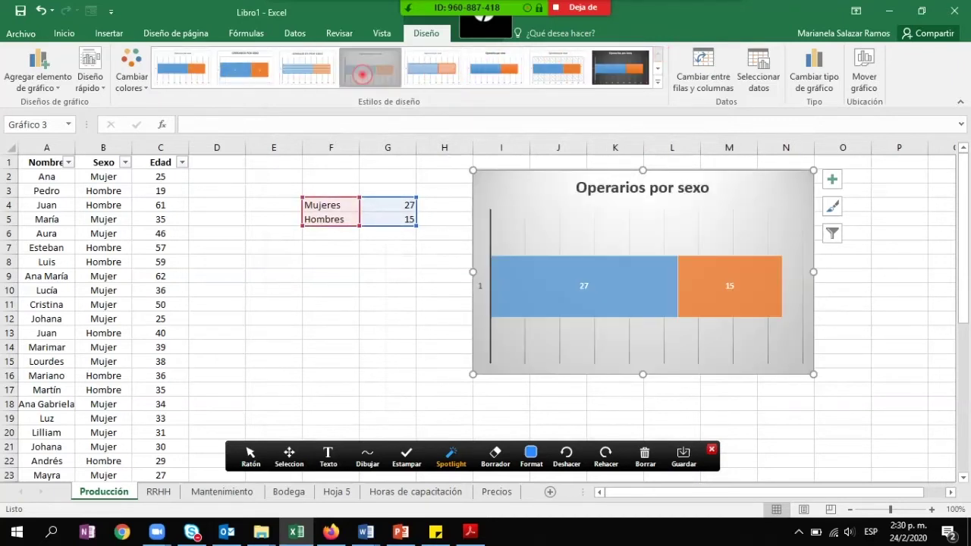
{"action": "mouse_move", "coordinate": [580, 292]}
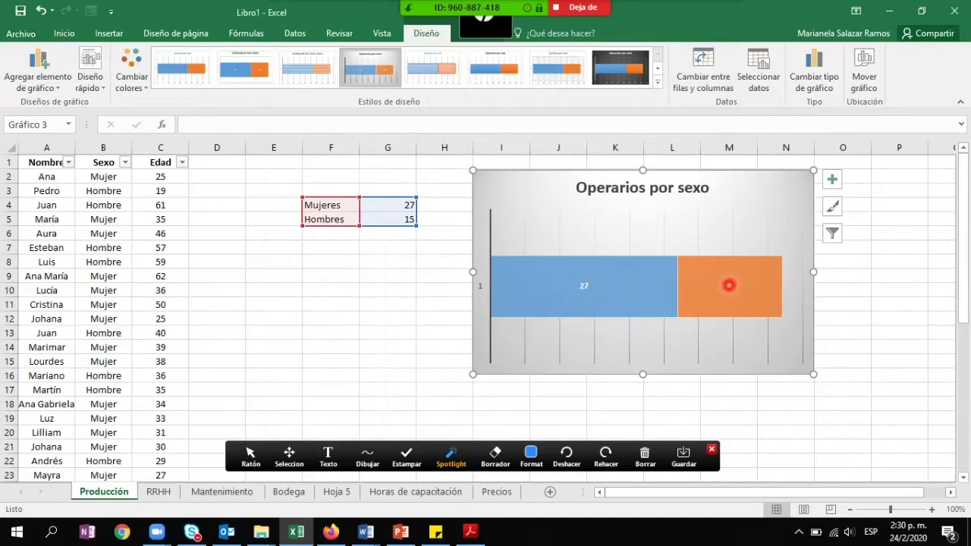
{"action": "left_click", "coordinate": [293, 78]}
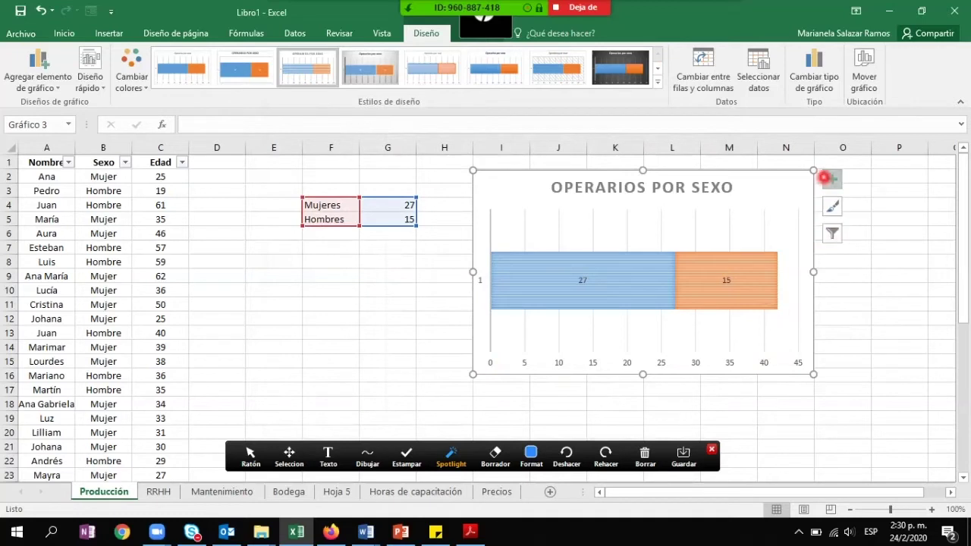
Step: Add a primary horizontal axis title to the chart and set its text to "Conteos"
{"action": "left_click", "coordinate": [826, 177]}
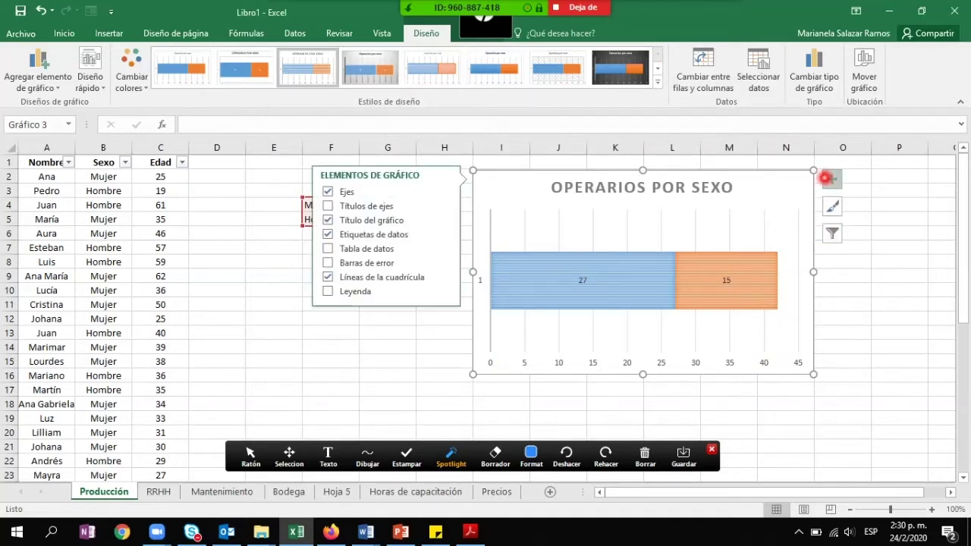
{"action": "left_click", "coordinate": [347, 207]}
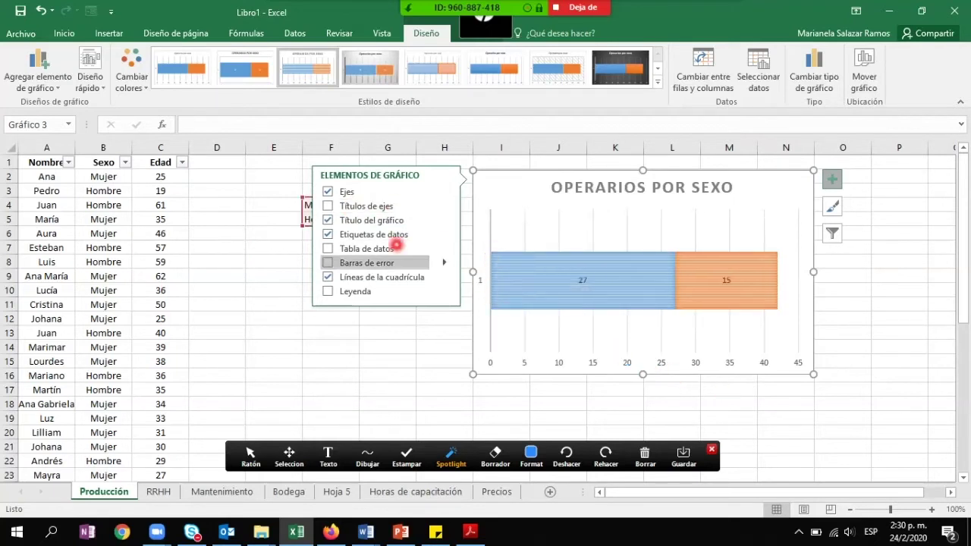
{"action": "left_click", "coordinate": [446, 205]}
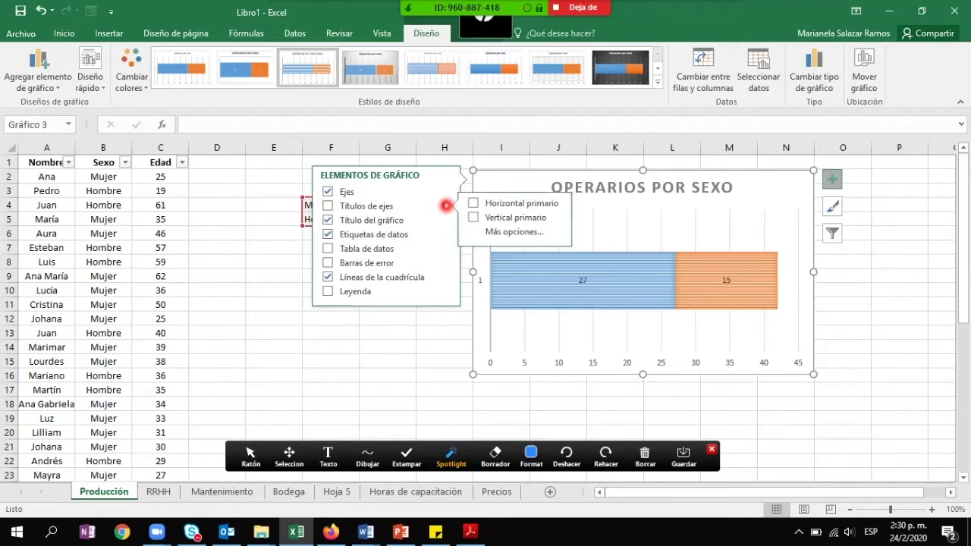
{"action": "left_click", "coordinate": [516, 203]}
{"action": "left_click", "coordinate": [662, 356]}
{"action": "left_click_drag", "start_coordinate": [661, 357], "coordinate": [628, 355]}
{"action": "type", "text": "Conteos"}
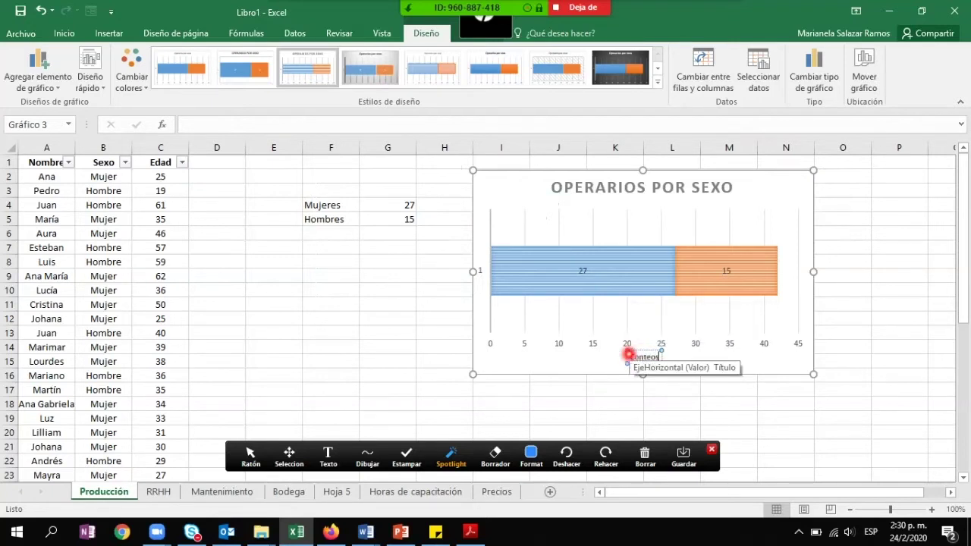
{"action": "left_click", "coordinate": [800, 201]}
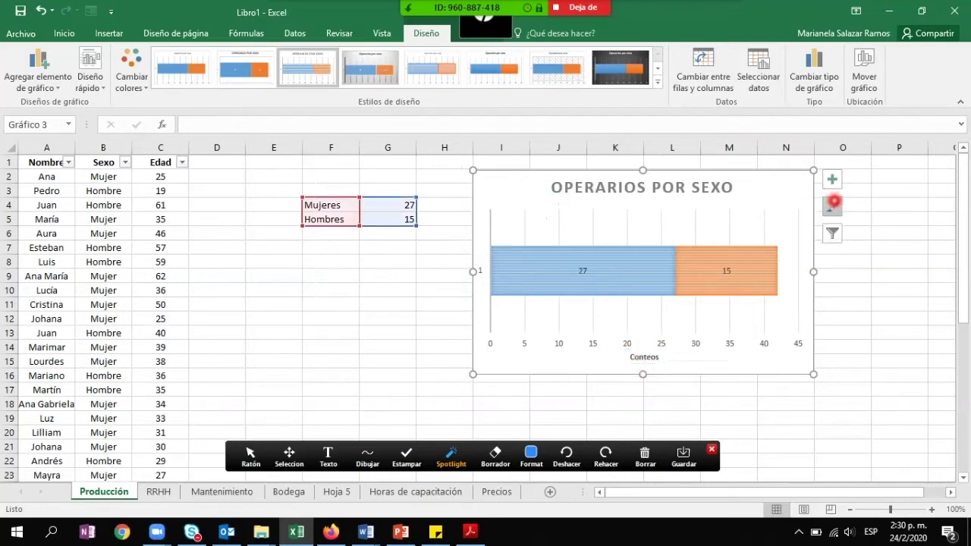
Step: Examine the chart's style choices and the values and names available in its chart filters
{"action": "left_click", "coordinate": [833, 203]}
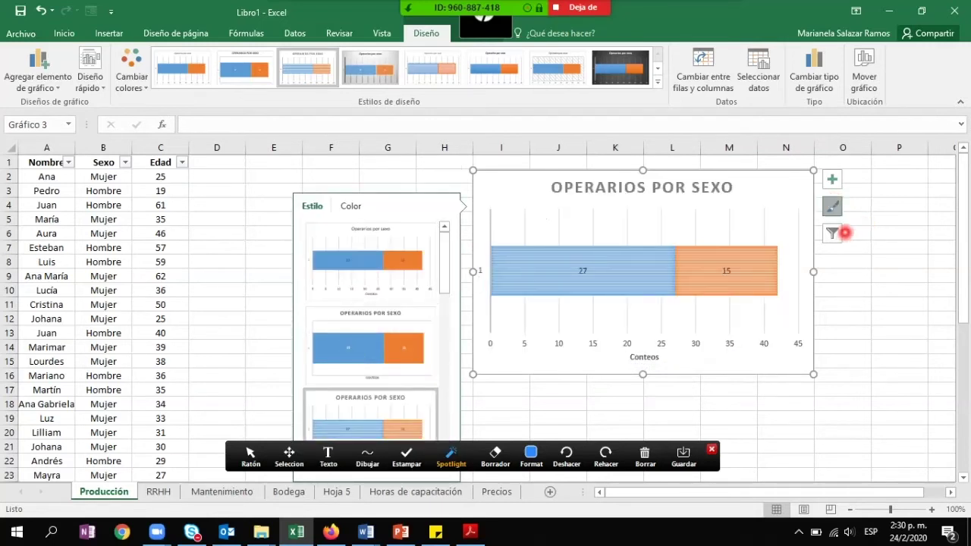
{"action": "left_click", "coordinate": [834, 233]}
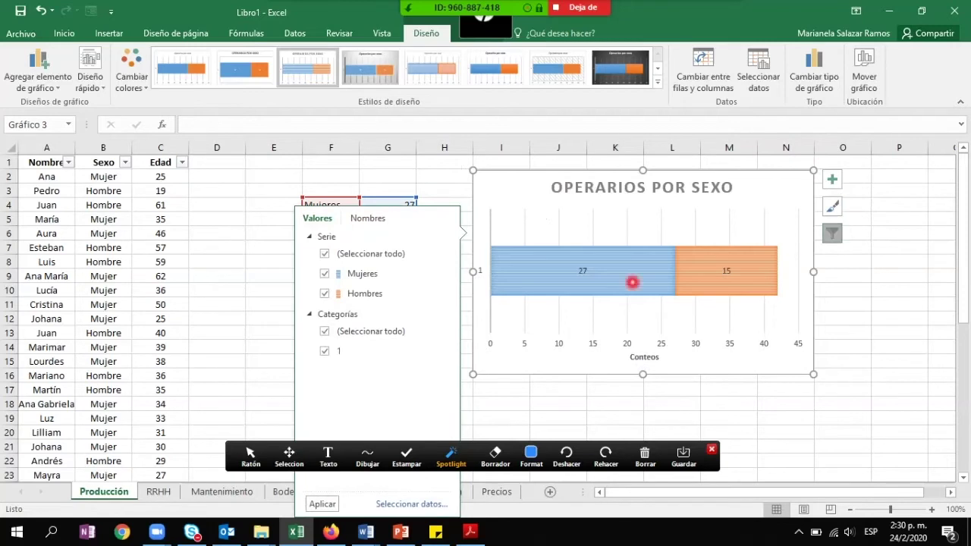
{"action": "left_click", "coordinate": [358, 218]}
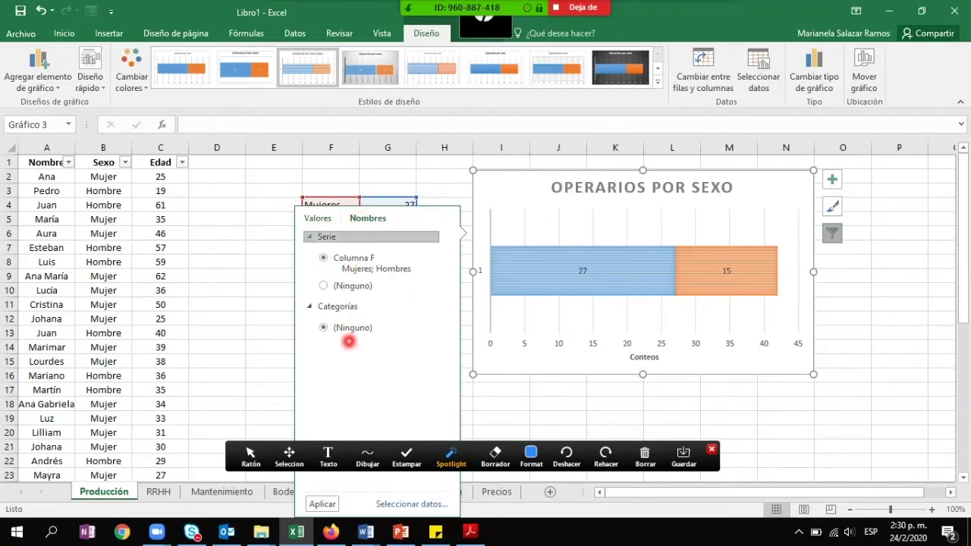
{"action": "left_click", "coordinate": [319, 217]}
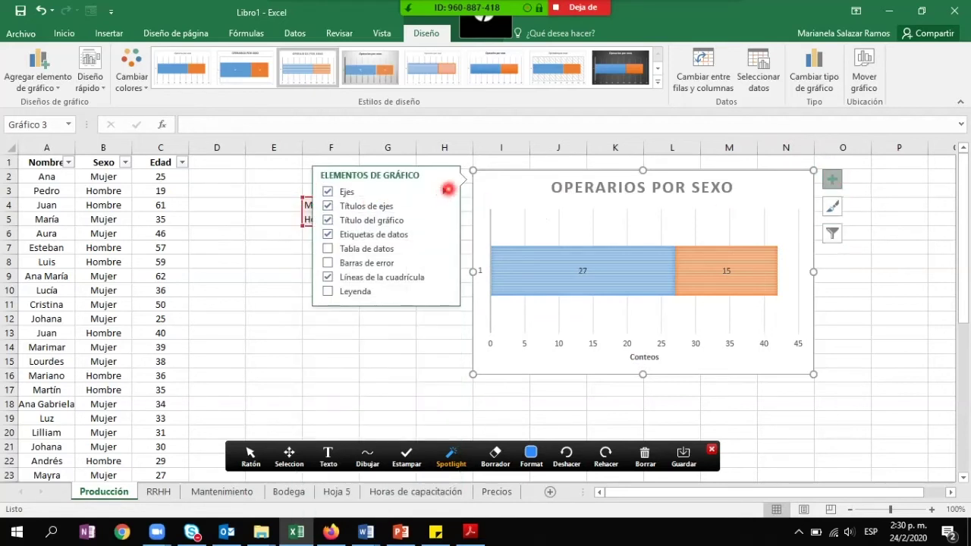
Step: Show the detailed axis formatting options and move the chart directly below the Mujeres and Hombres totals
{"action": "left_click", "coordinate": [514, 221]}
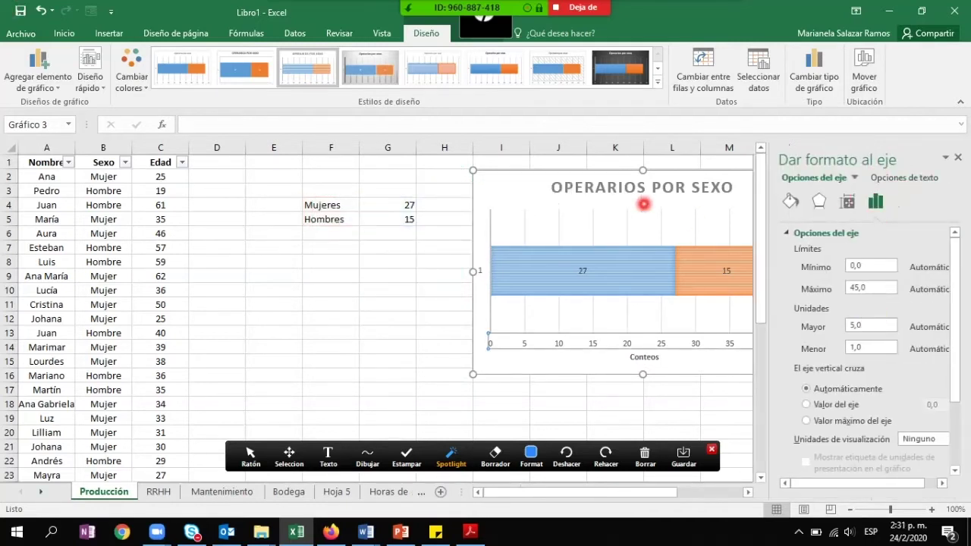
{"action": "left_click_drag", "start_coordinate": [503, 182], "coordinate": [347, 241]}
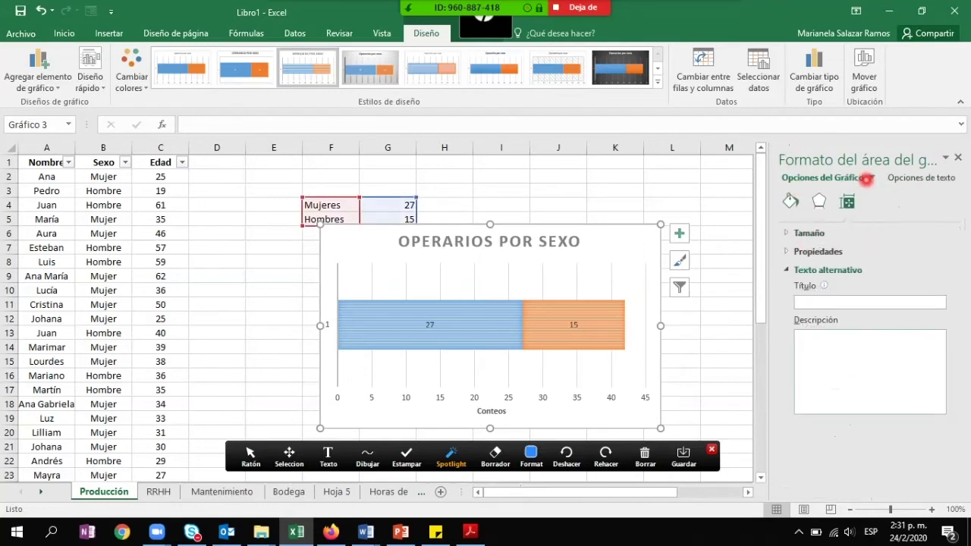
{"action": "left_click", "coordinate": [615, 304]}
{"action": "left_click", "coordinate": [619, 396]}
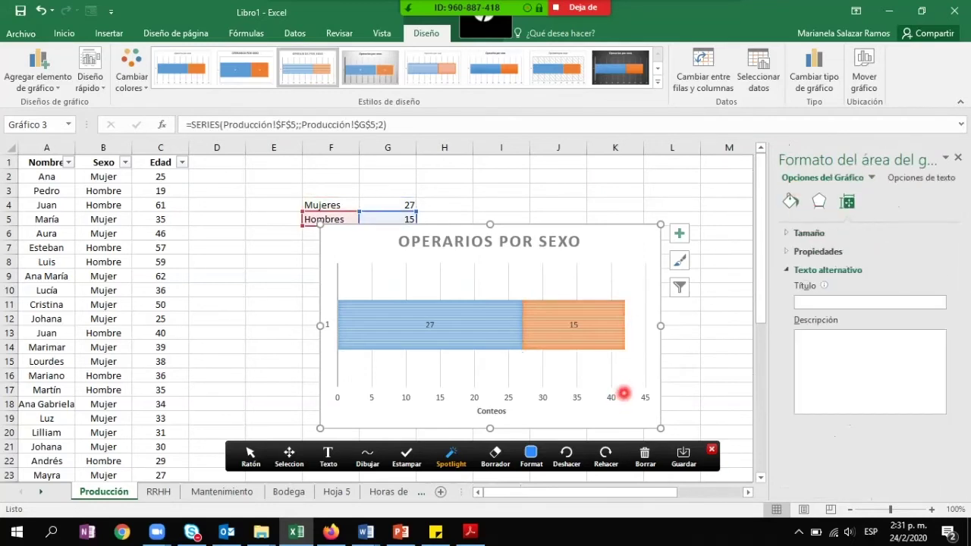
Step: Rotate the horizontal axis labels' text by 90° and set their vertical alignment to Derecha
{"action": "left_click", "coordinate": [607, 396]}
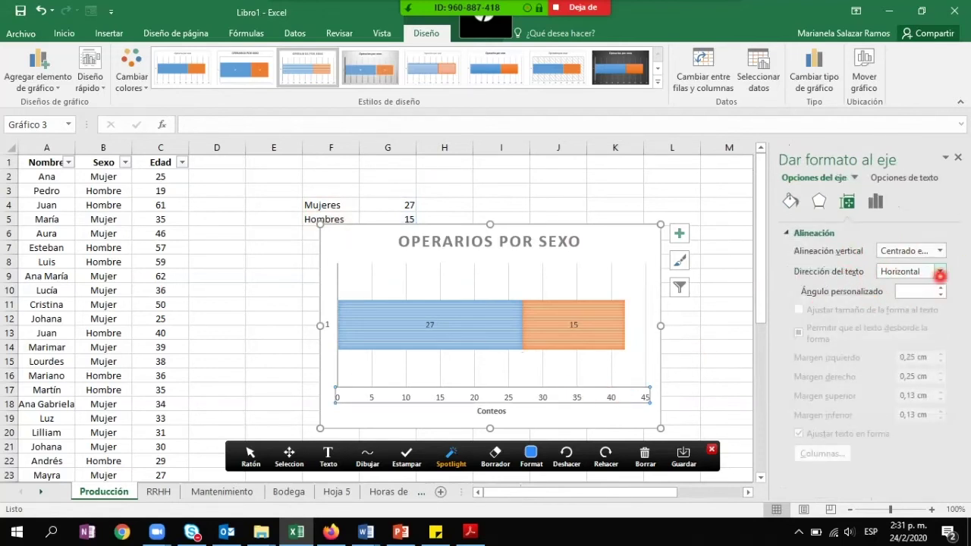
{"action": "left_click", "coordinate": [940, 273]}
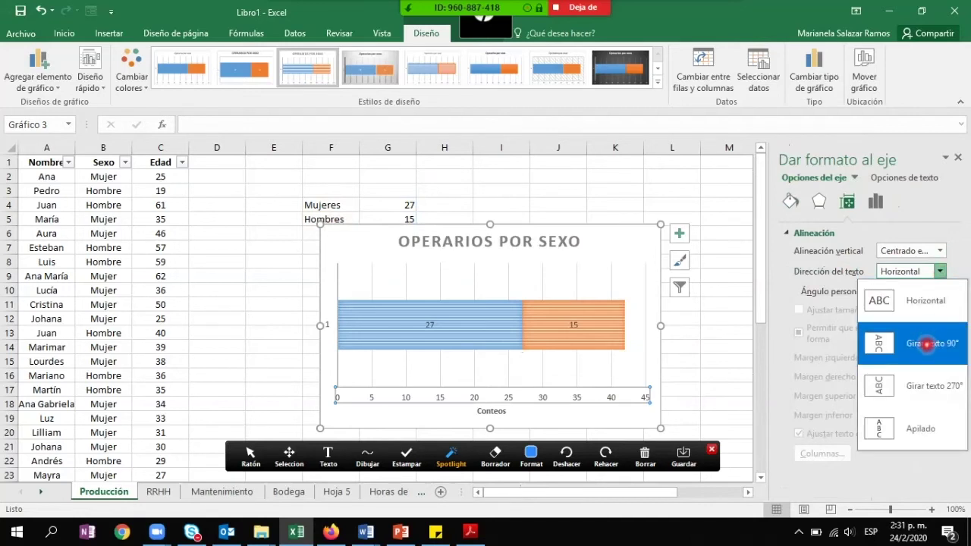
{"action": "left_click", "coordinate": [927, 344]}
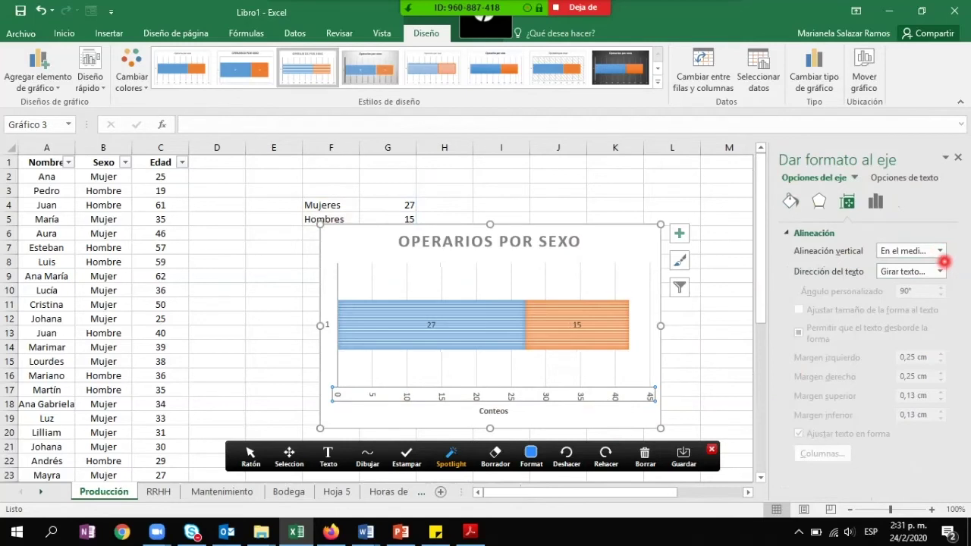
{"action": "left_click", "coordinate": [940, 251]}
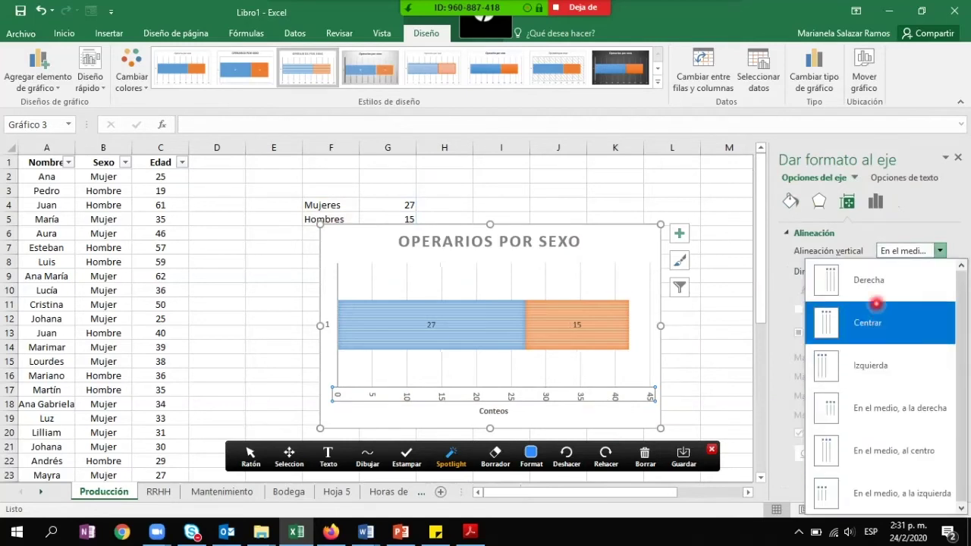
{"action": "left_click", "coordinate": [877, 282]}
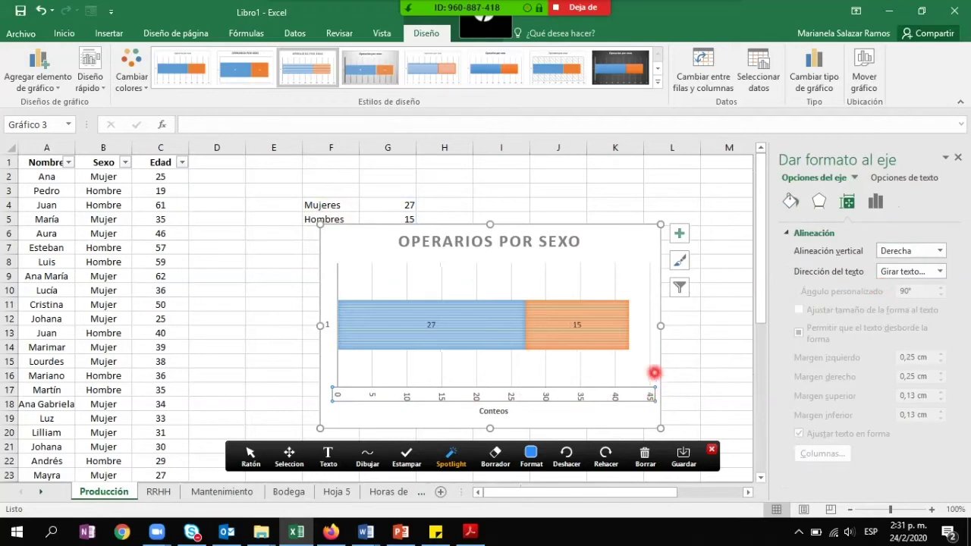
Step: Format the horizontal axis line as a solid green line with a width of 2,5 pto
{"action": "left_click", "coordinate": [790, 201]}
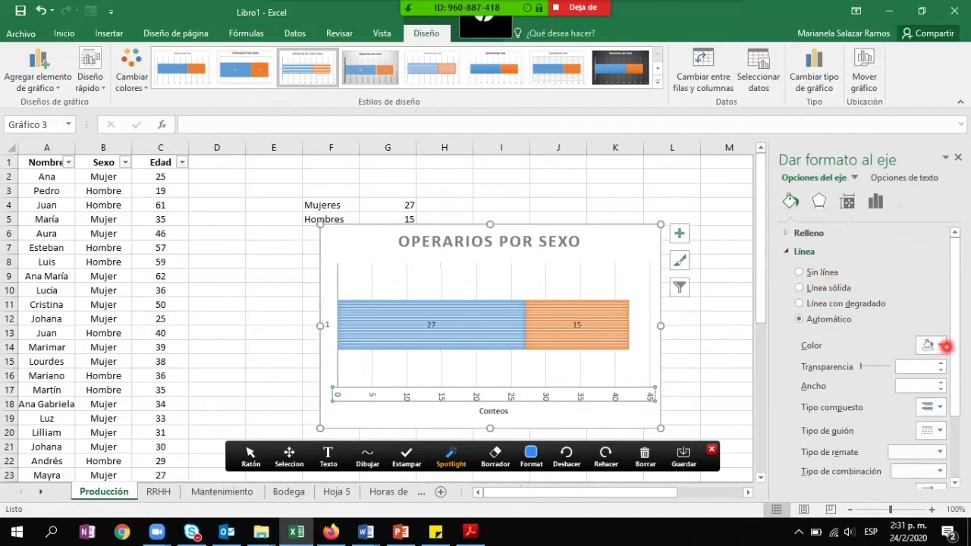
{"action": "left_click", "coordinate": [831, 288]}
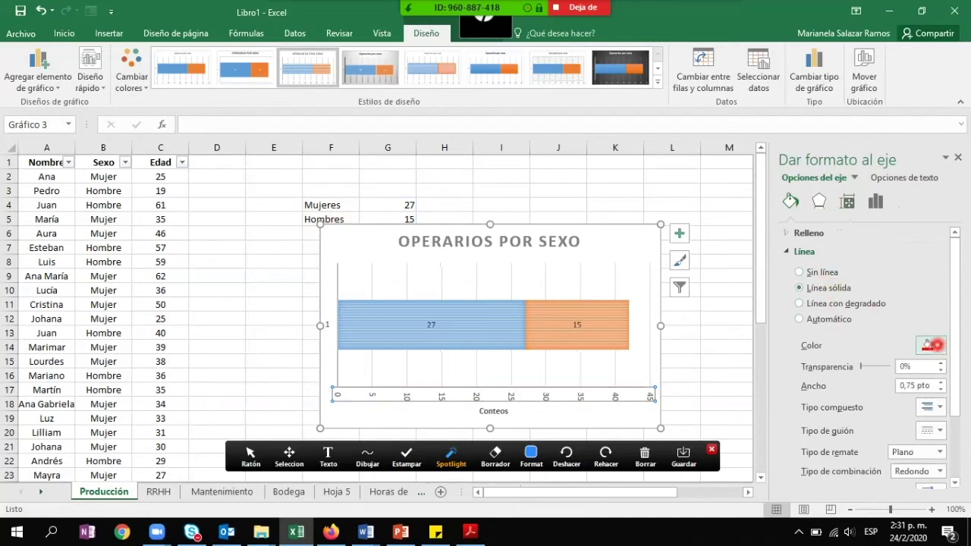
{"action": "left_click", "coordinate": [941, 345]}
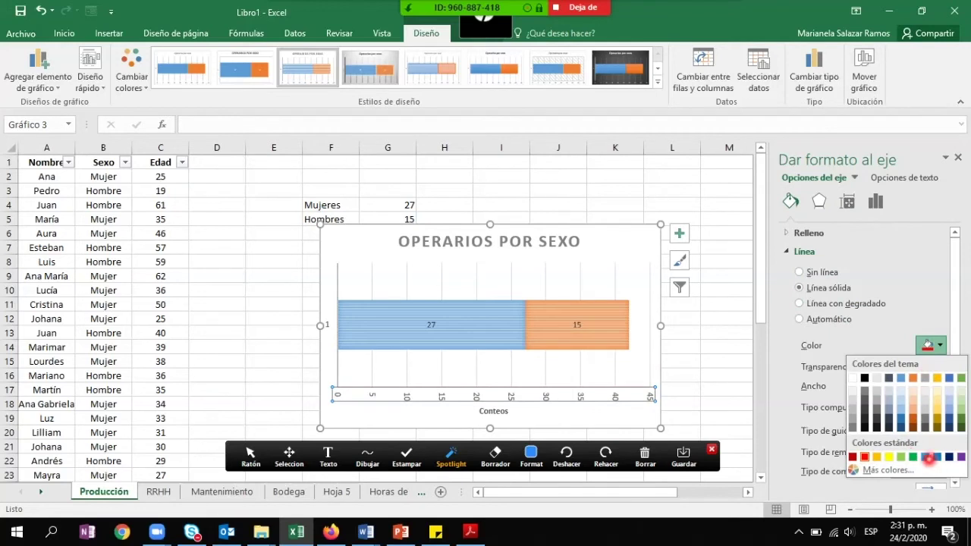
{"action": "left_click", "coordinate": [914, 456]}
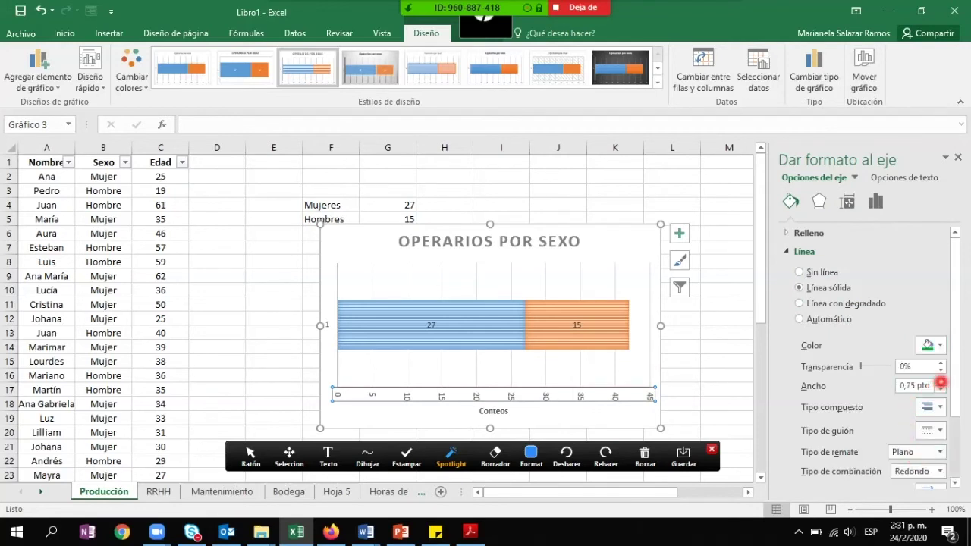
{"action": "left_click", "coordinate": [941, 381]}
{"action": "left_click", "coordinate": [941, 381]}
{"action": "left_click", "coordinate": [940, 382]}
{"action": "left_click", "coordinate": [941, 382]}
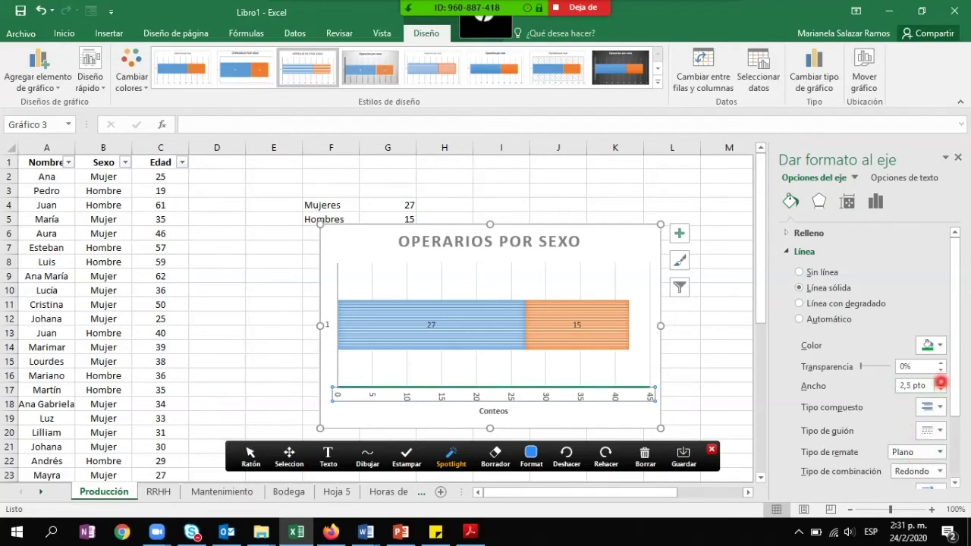
Step: Give the OPERARIOS POR SEXO chart area a solid red border with a width of 2,25 pto
{"action": "left_click", "coordinate": [696, 394]}
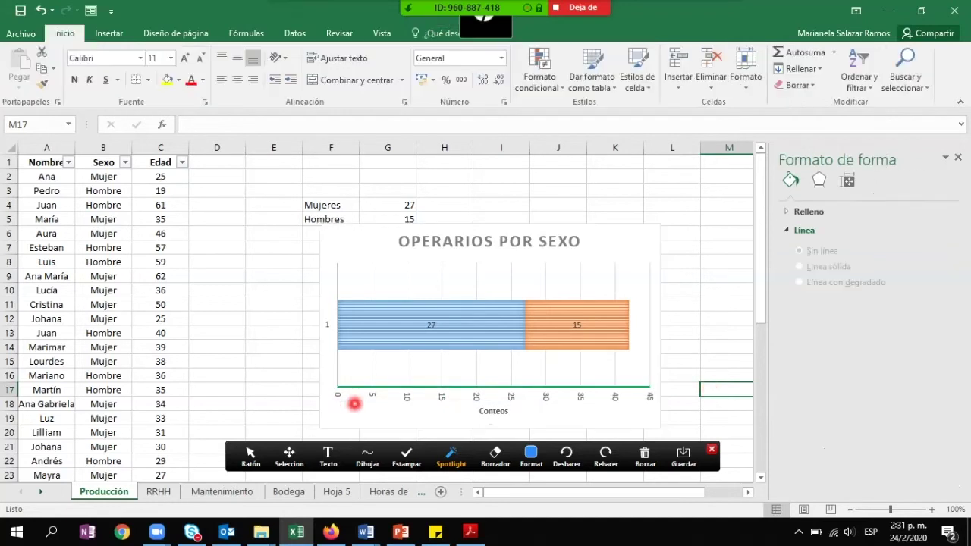
{"action": "left_click", "coordinate": [280, 400]}
{"action": "left_click", "coordinate": [367, 414]}
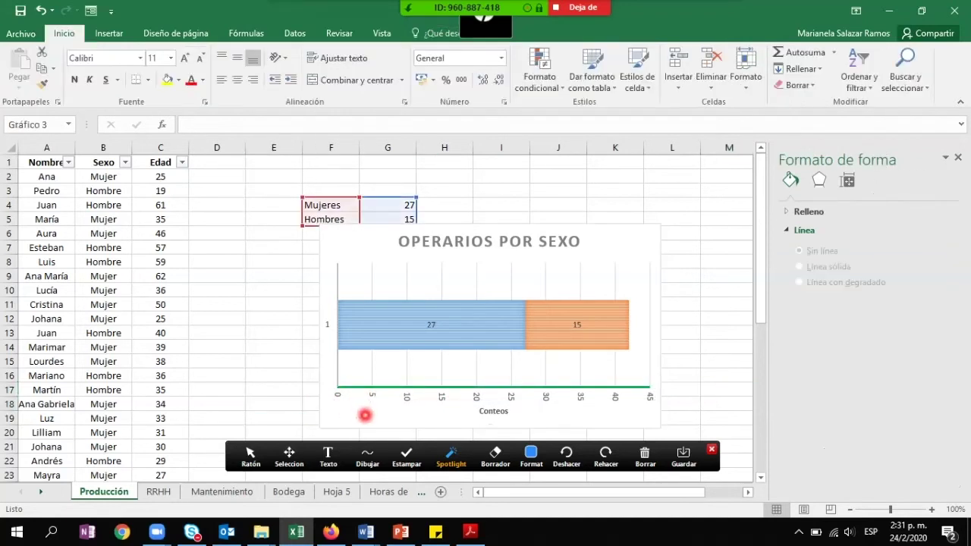
{"action": "left_click", "coordinate": [644, 455]}
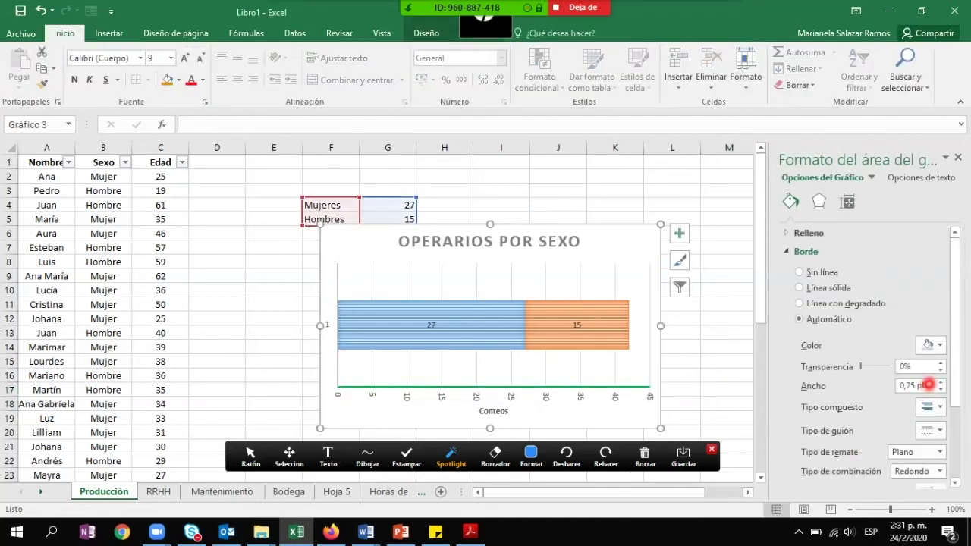
{"action": "left_click", "coordinate": [940, 383]}
{"action": "left_click", "coordinate": [940, 383]}
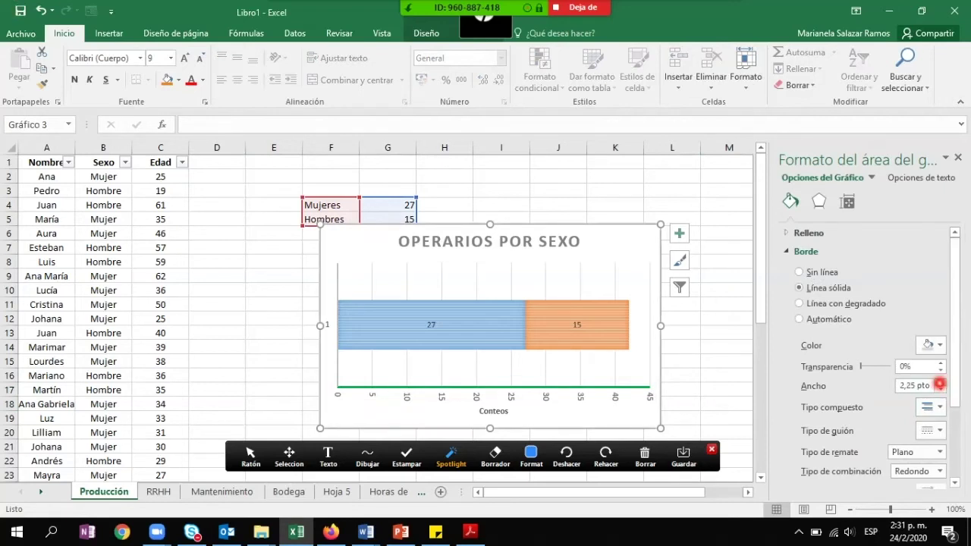
{"action": "left_click", "coordinate": [939, 345]}
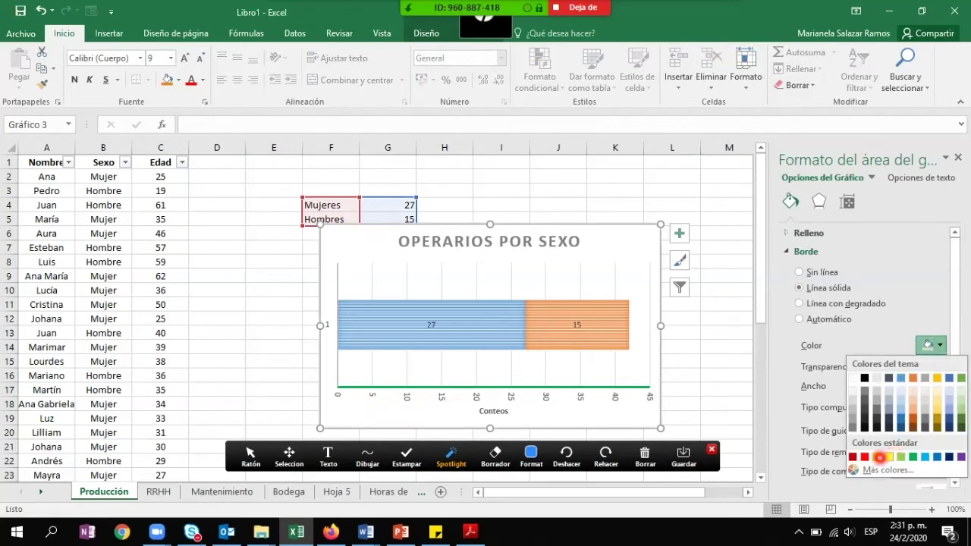
{"action": "left_click", "coordinate": [865, 456]}
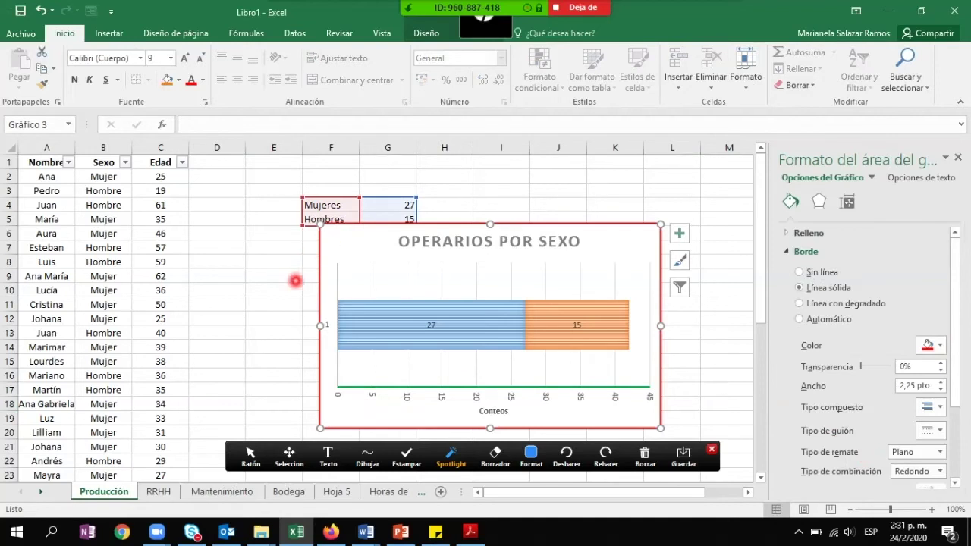
Step: Give the Mujeres bar in the chart a thick solid red border
{"action": "left_click", "coordinate": [425, 334]}
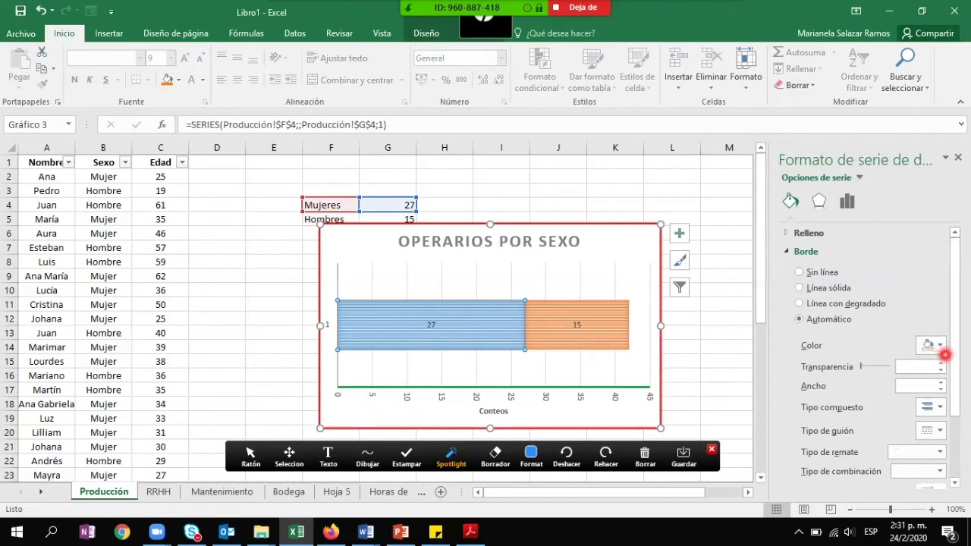
{"action": "left_click", "coordinate": [938, 346]}
{"action": "left_click", "coordinate": [919, 408]}
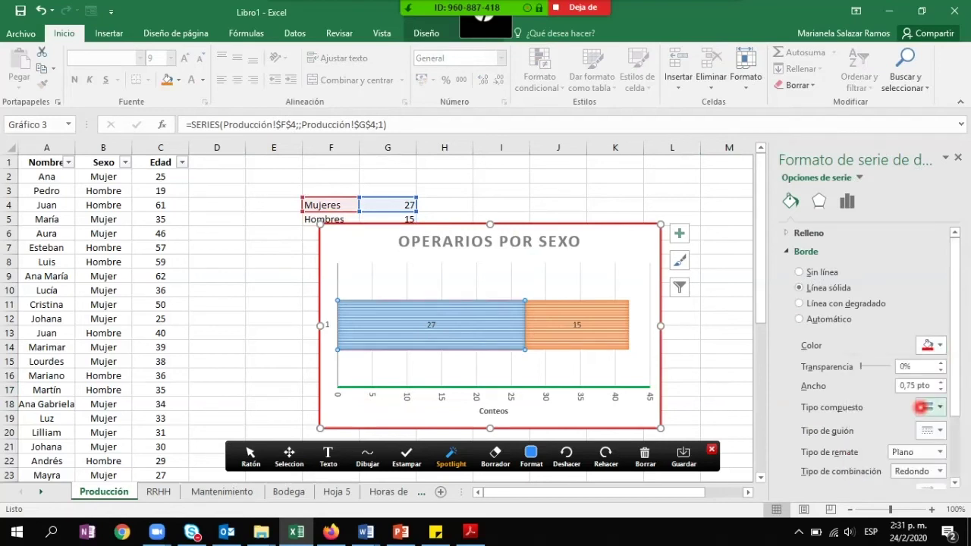
{"action": "left_click", "coordinate": [941, 382]}
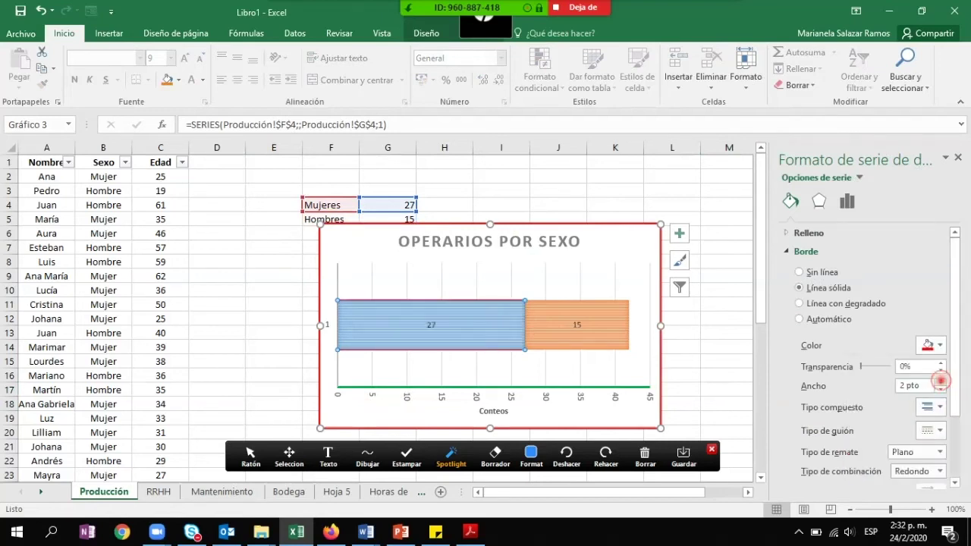
{"action": "left_click", "coordinate": [940, 382]}
{"action": "left_click", "coordinate": [675, 376]}
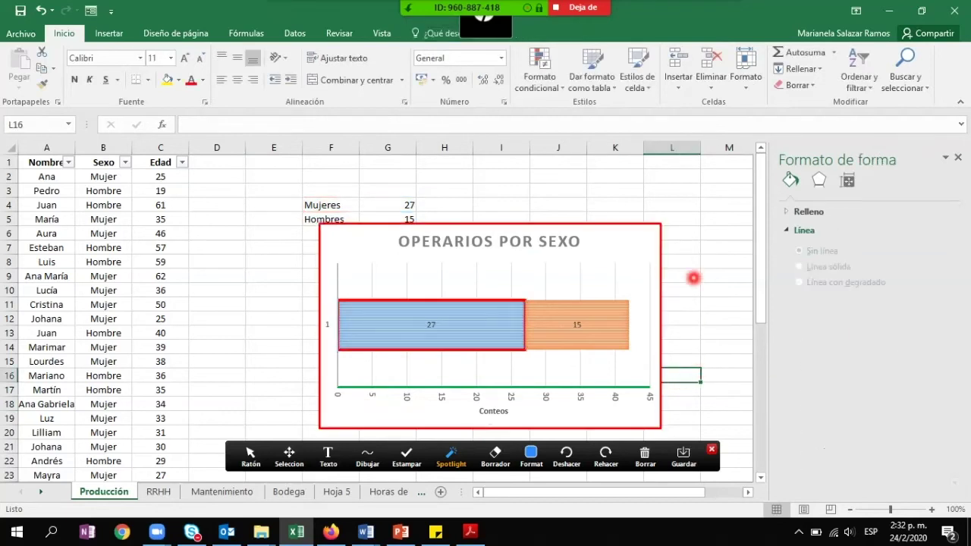
{"action": "mouse_move", "coordinate": [432, 299]}
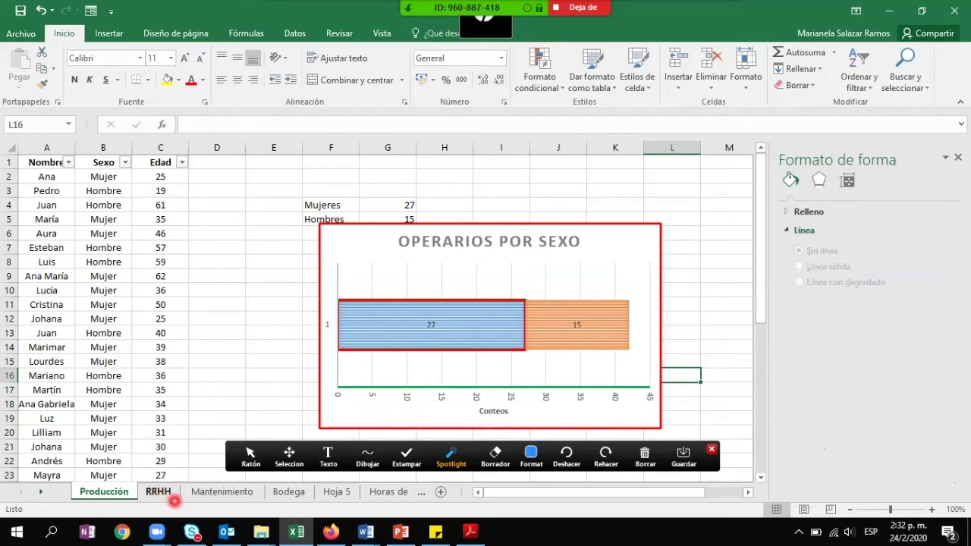
Step: On the Horas de capacitación sheet, insert a Dispersión chart of B2:C8, place it beside the table and close the formatting pane
{"action": "left_click", "coordinate": [373, 492]}
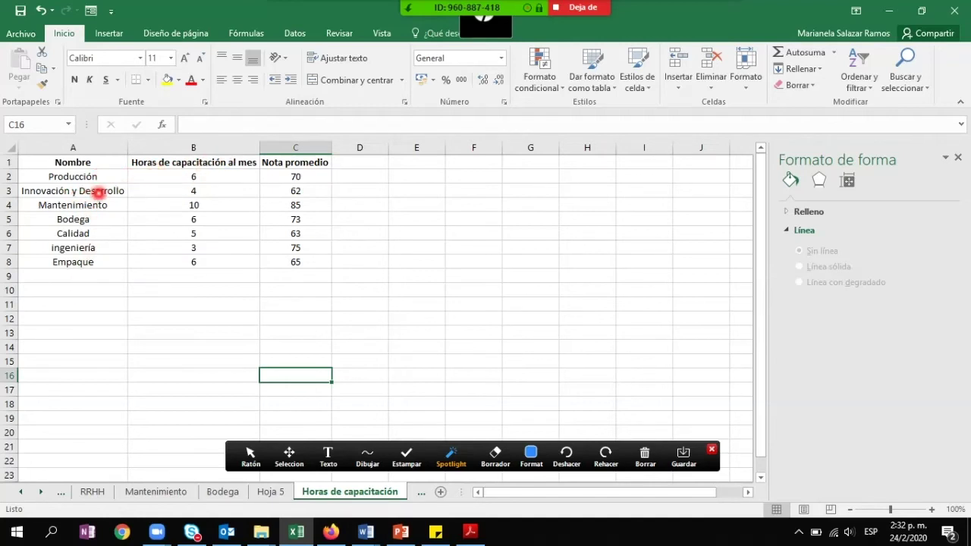
{"action": "left_click_drag", "start_coordinate": [261, 178], "coordinate": [282, 276]}
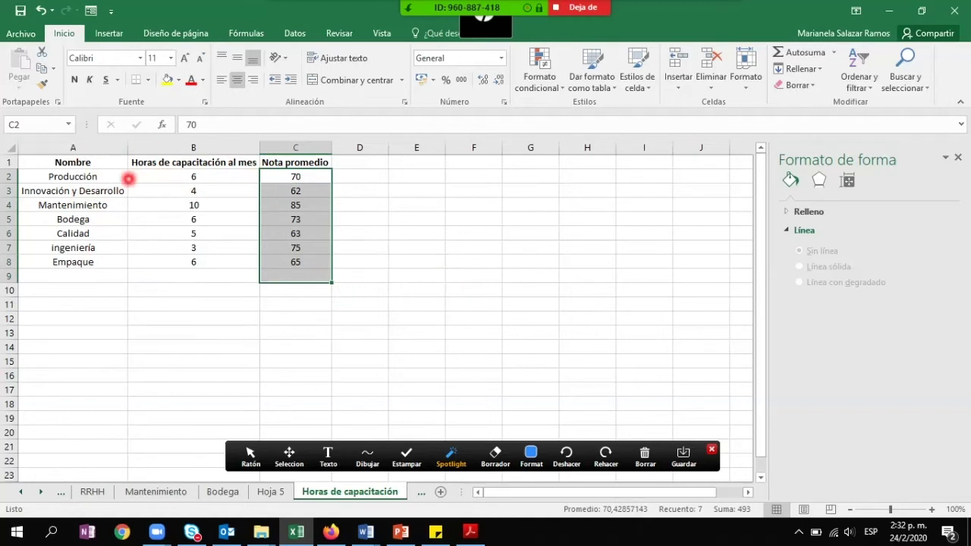
{"action": "left_click_drag", "start_coordinate": [163, 176], "coordinate": [289, 262]}
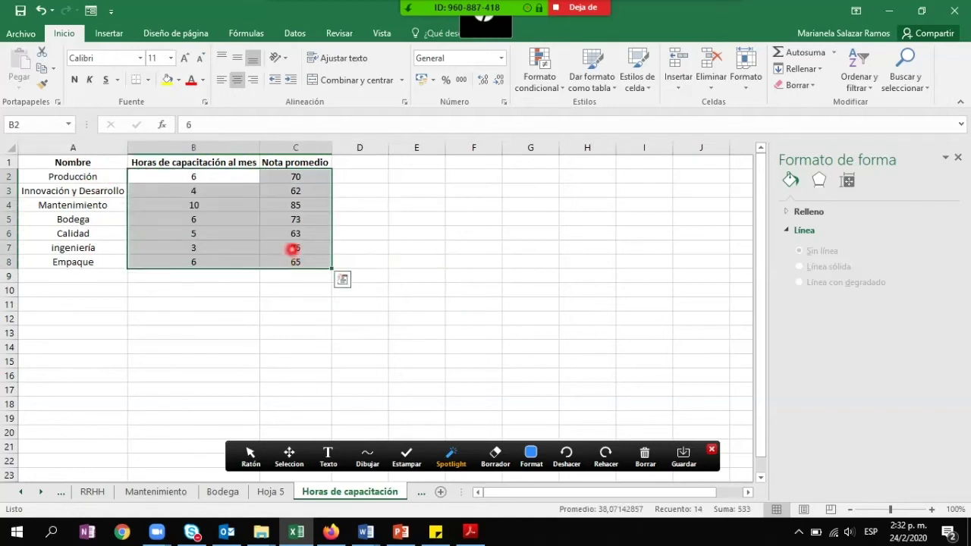
{"action": "left_click", "coordinate": [99, 33]}
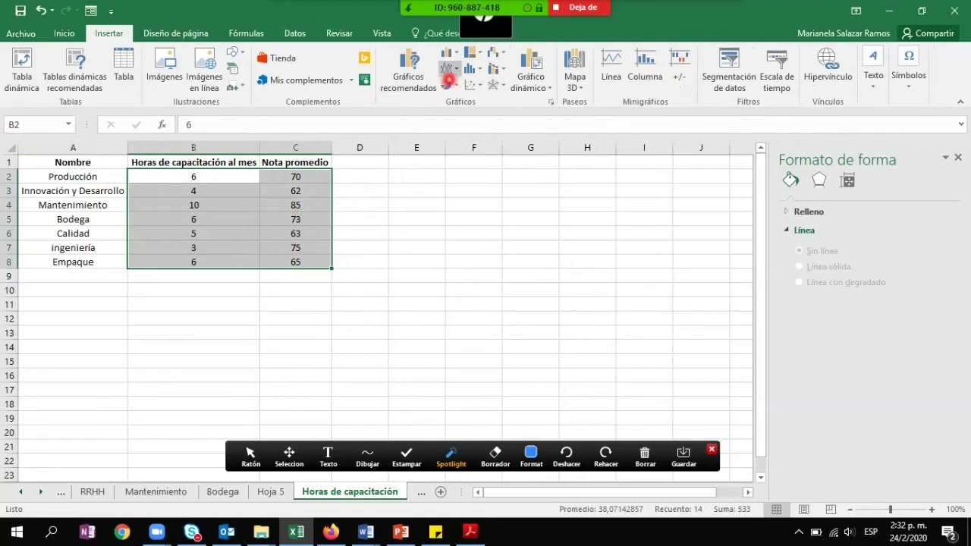
{"action": "left_click", "coordinate": [479, 86]}
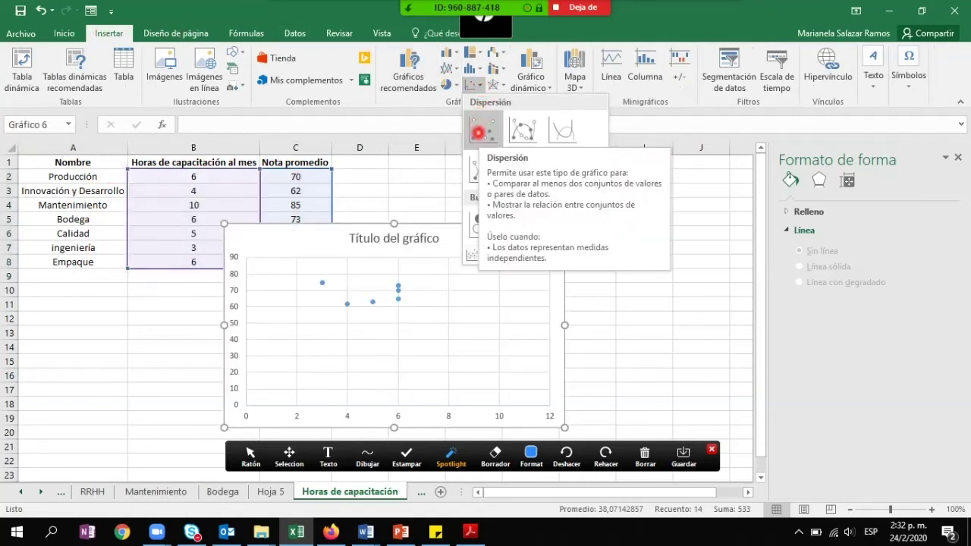
{"action": "left_click", "coordinate": [480, 133]}
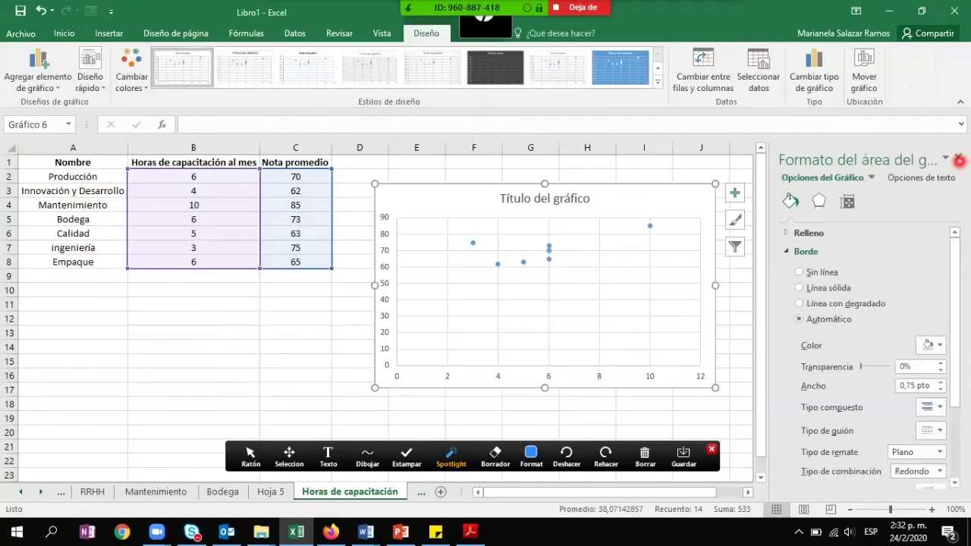
{"action": "left_click", "coordinate": [959, 157]}
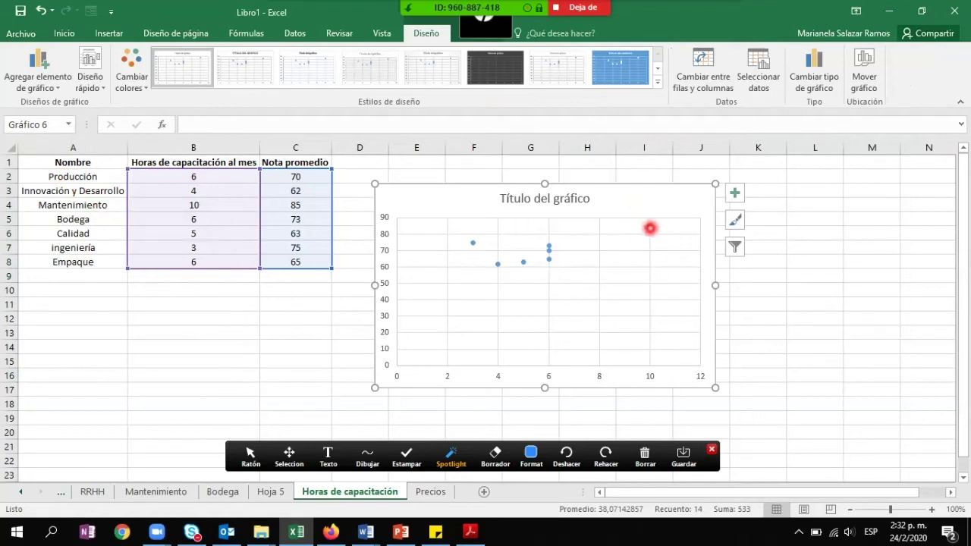
Step: Compare the scatter points with their table rows, checking Mantenimiento and the three departments with 6 training hours
{"action": "mouse_move", "coordinate": [650, 227]}
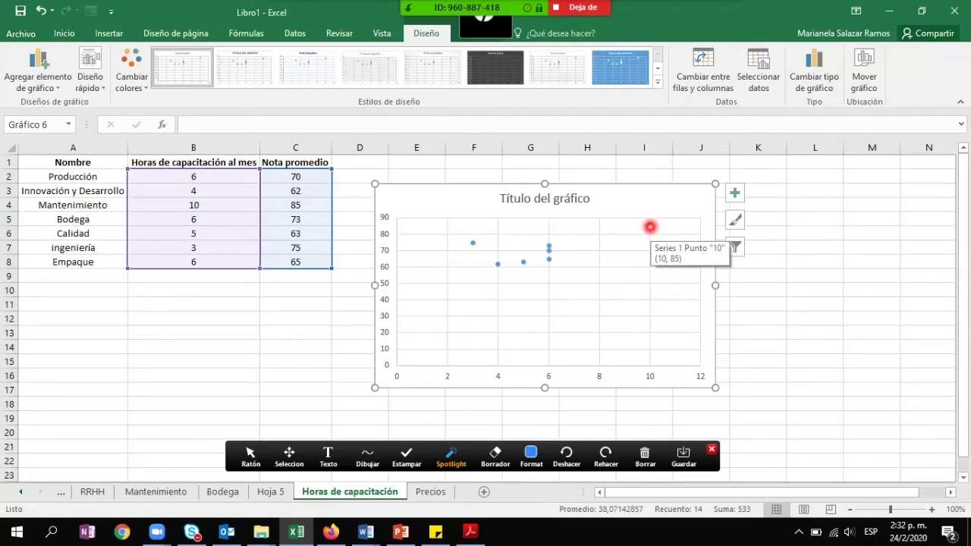
{"action": "left_click_drag", "start_coordinate": [241, 205], "coordinate": [297, 206]}
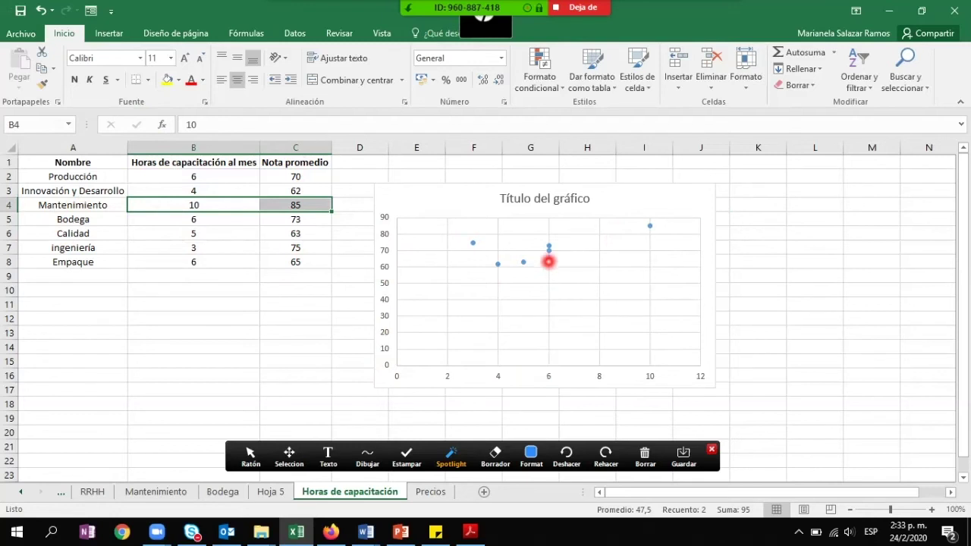
{"action": "mouse_move", "coordinate": [548, 259]}
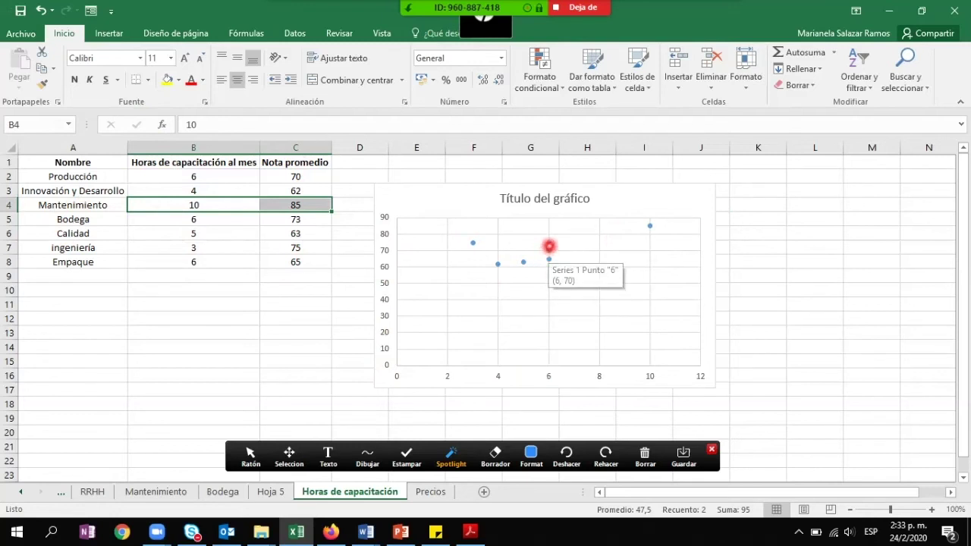
{"action": "left_click_drag", "start_coordinate": [228, 180], "coordinate": [266, 177]}
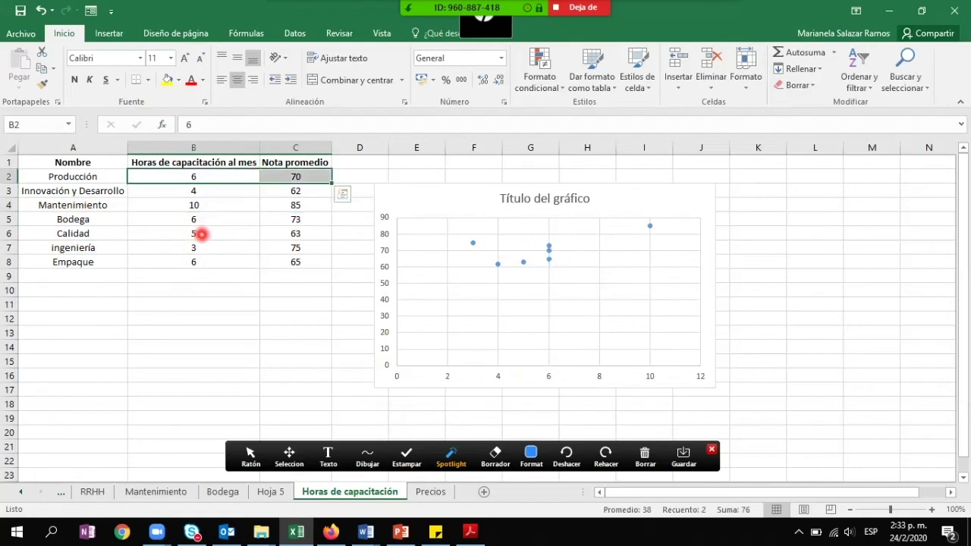
{"action": "left_click_drag", "start_coordinate": [200, 220], "coordinate": [268, 218], "text": "ctrl"}
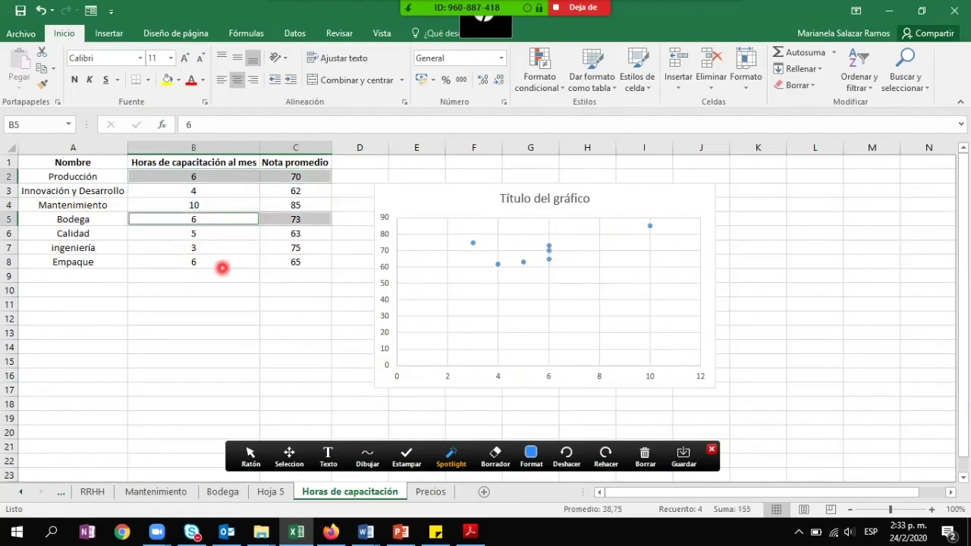
{"action": "left_click_drag", "start_coordinate": [222, 262], "coordinate": [286, 261], "text": "ctrl"}
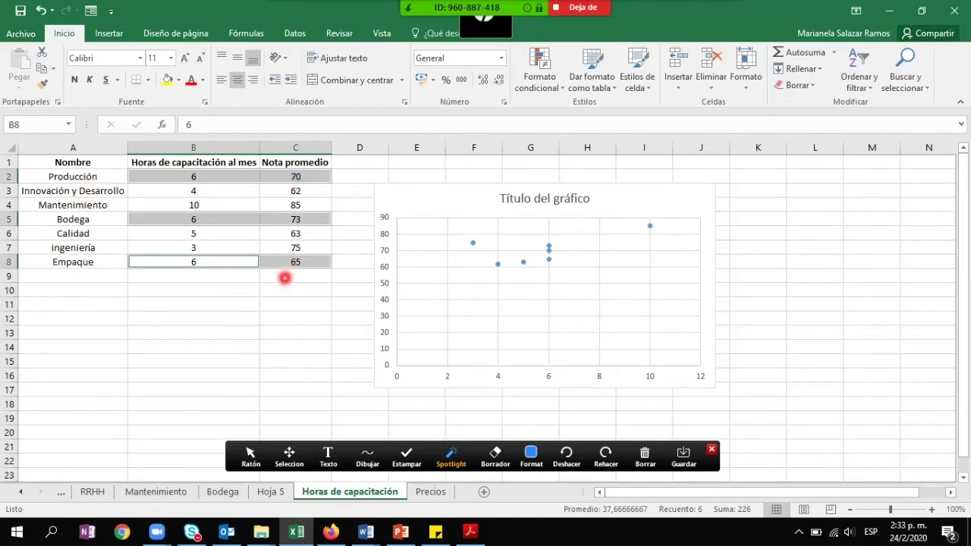
{"action": "left_click", "coordinate": [288, 321]}
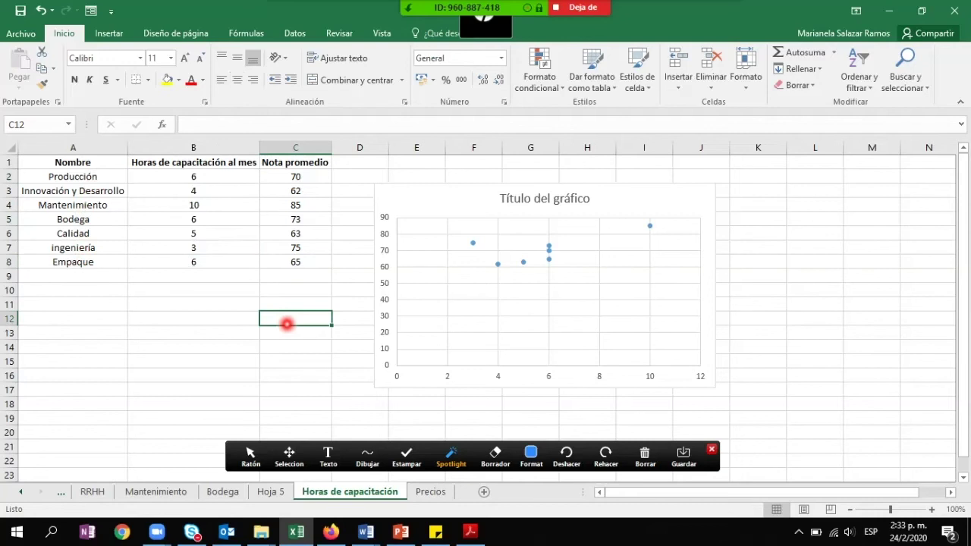
Step: On the Precios sheet, insert a basic 2D line chart of the dates and prices in A2:B15 and move it slightly down
{"action": "left_click", "coordinate": [431, 493]}
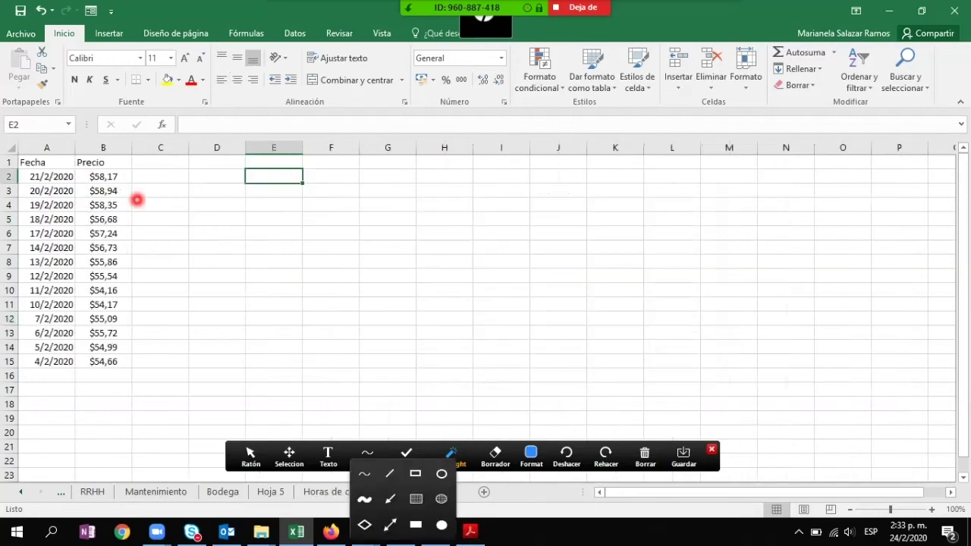
{"action": "left_click_drag", "start_coordinate": [71, 176], "coordinate": [106, 358]}
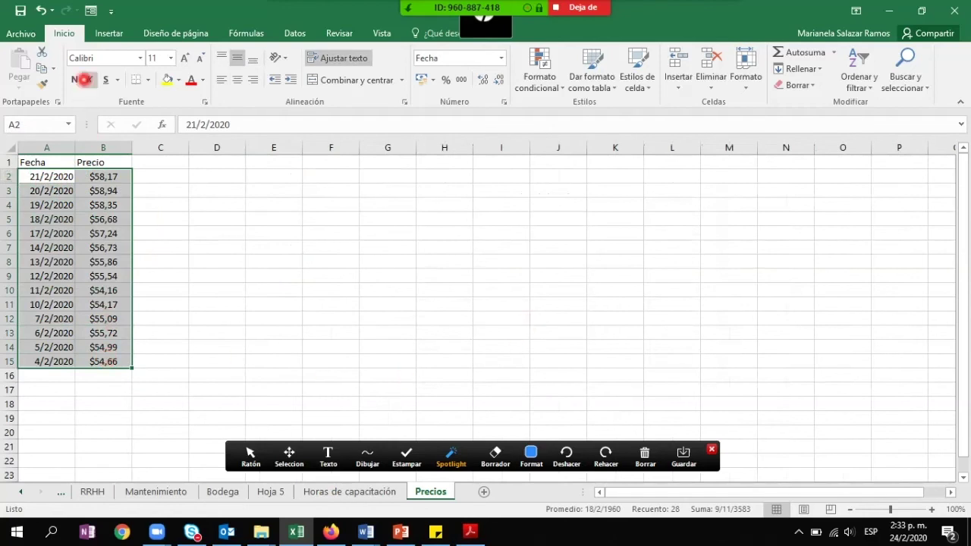
{"action": "left_click", "coordinate": [108, 33]}
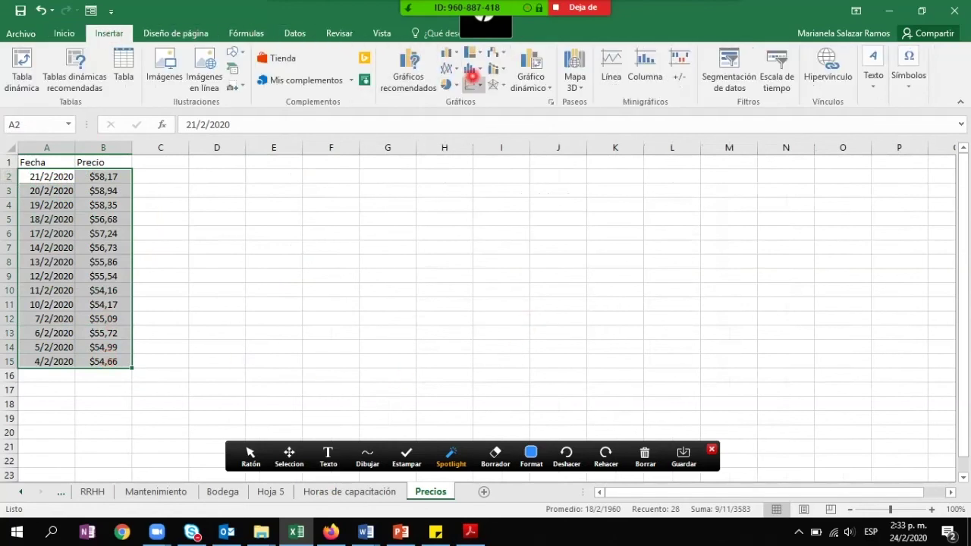
{"action": "left_click", "coordinate": [450, 68]}
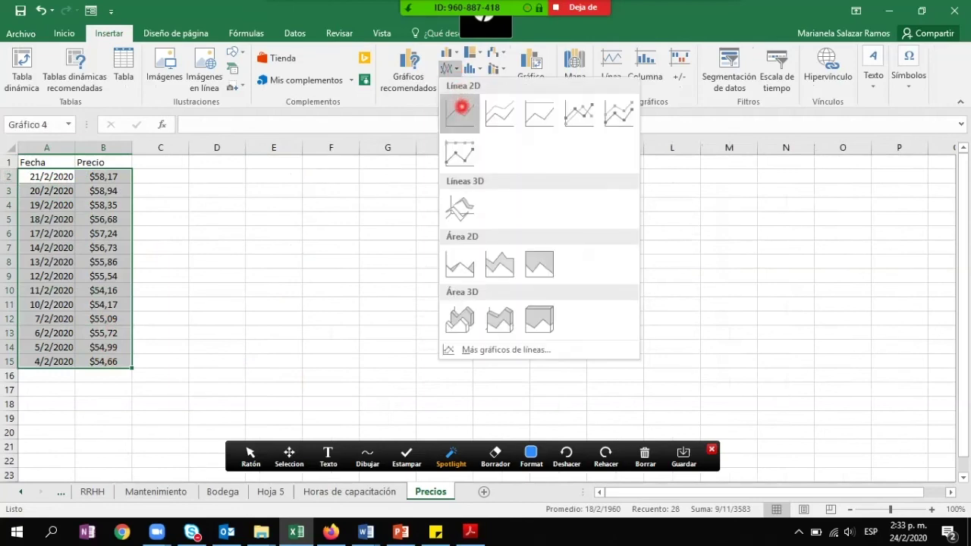
{"action": "left_click", "coordinate": [461, 106]}
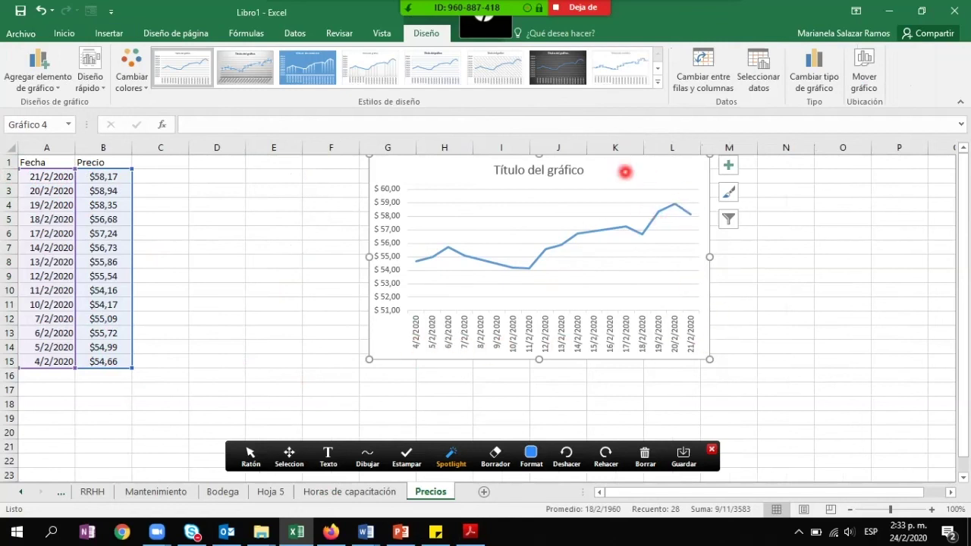
{"action": "left_click_drag", "start_coordinate": [623, 172], "coordinate": [626, 205]}
Step: Apply the dark gradient style to the price line chart and fill its chart area with the lightest gold theme colour
{"action": "left_click", "coordinate": [496, 67]}
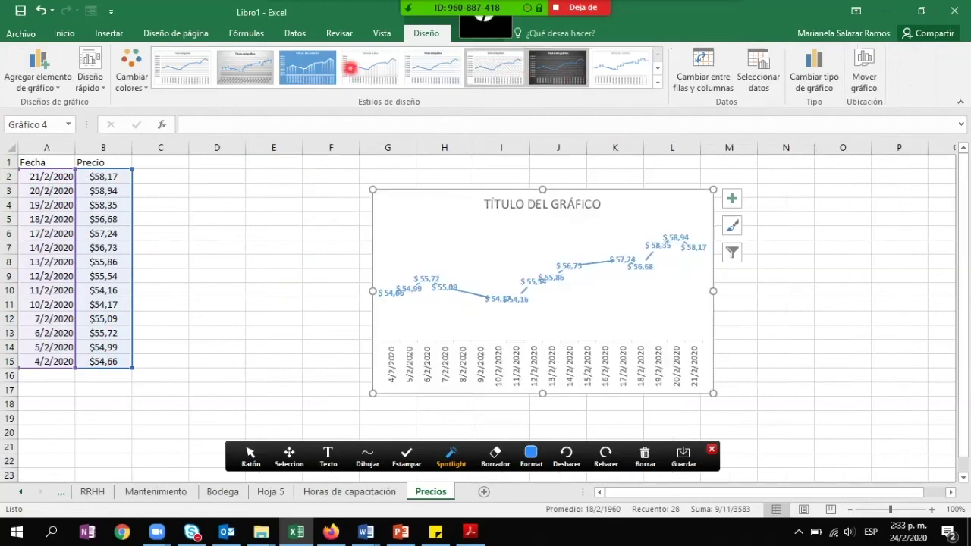
{"action": "left_click", "coordinate": [458, 35]}
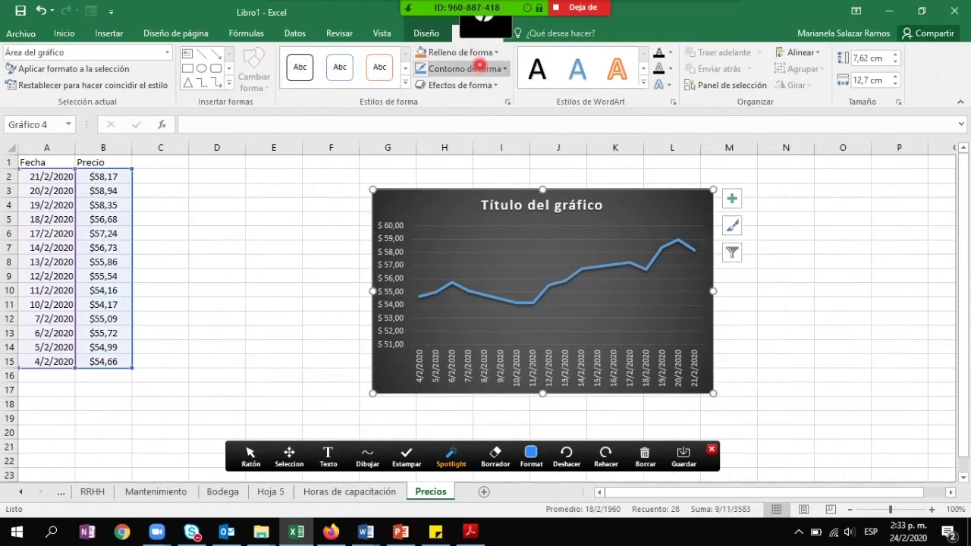
{"action": "left_click", "coordinate": [496, 52]}
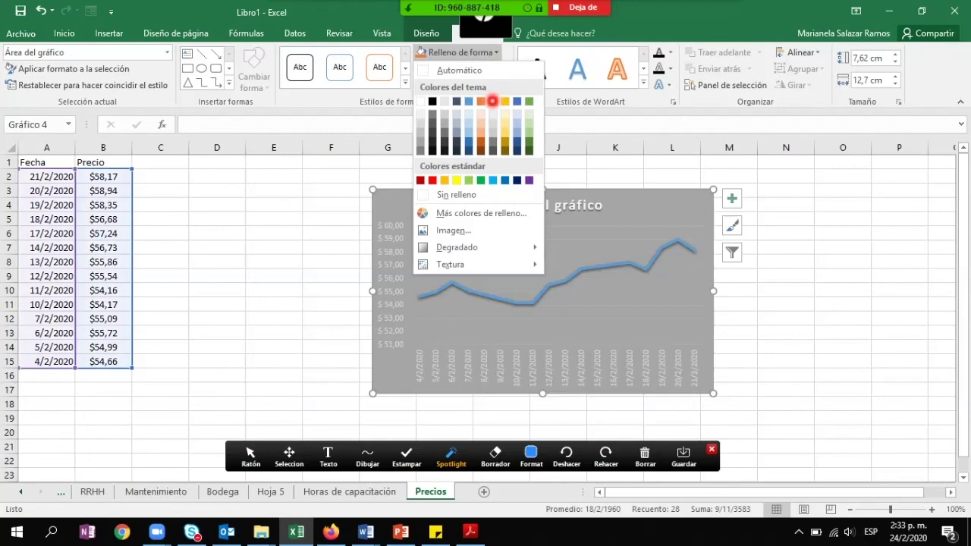
{"action": "left_click", "coordinate": [504, 112]}
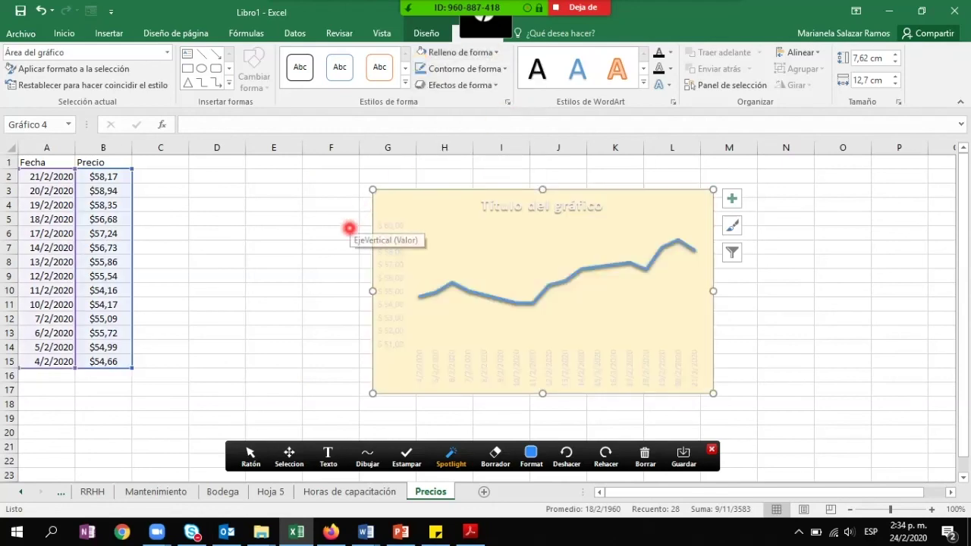
{"action": "left_click", "coordinate": [505, 68]}
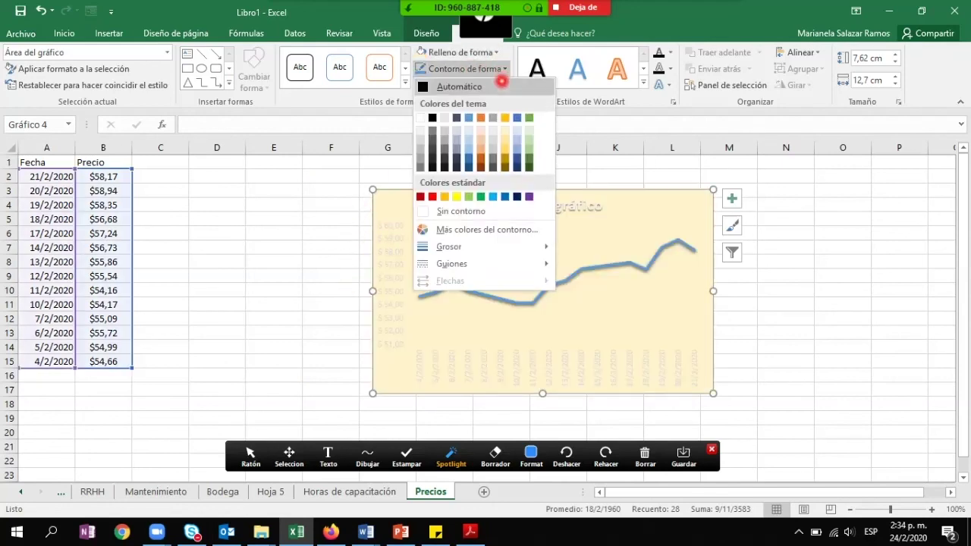
{"action": "key", "text": "Escape"}
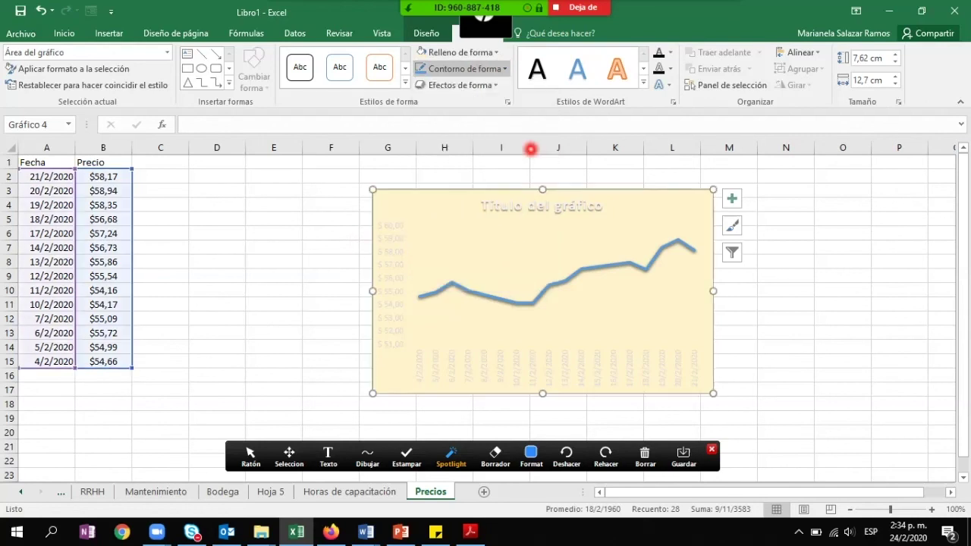
{"action": "left_click", "coordinate": [769, 323]}
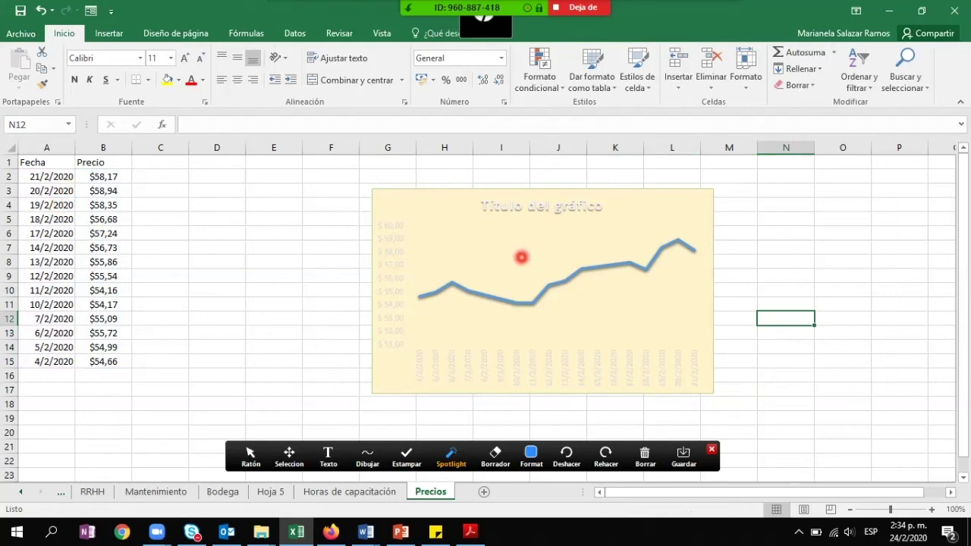
{"action": "left_click", "coordinate": [521, 257]}
{"action": "left_click", "coordinate": [427, 33]}
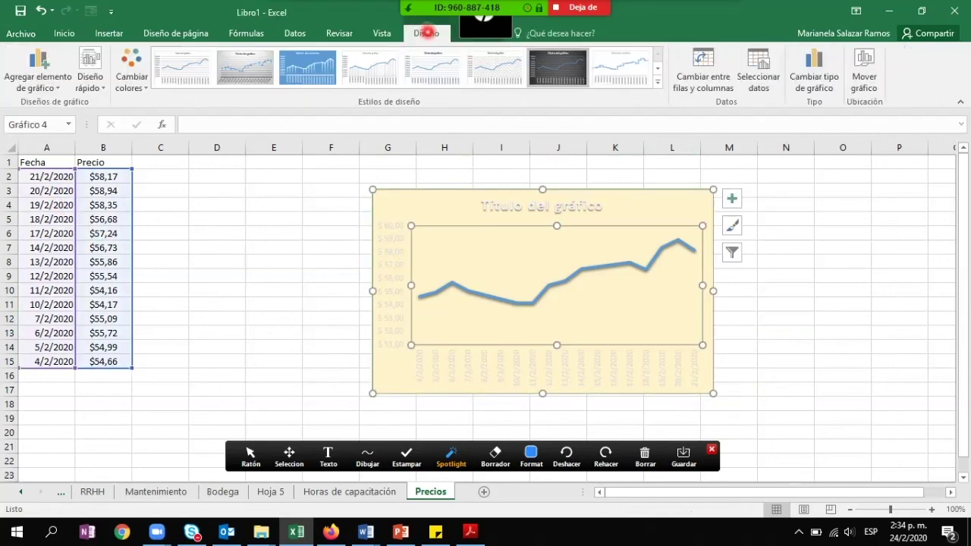
{"action": "left_click", "coordinate": [453, 32]}
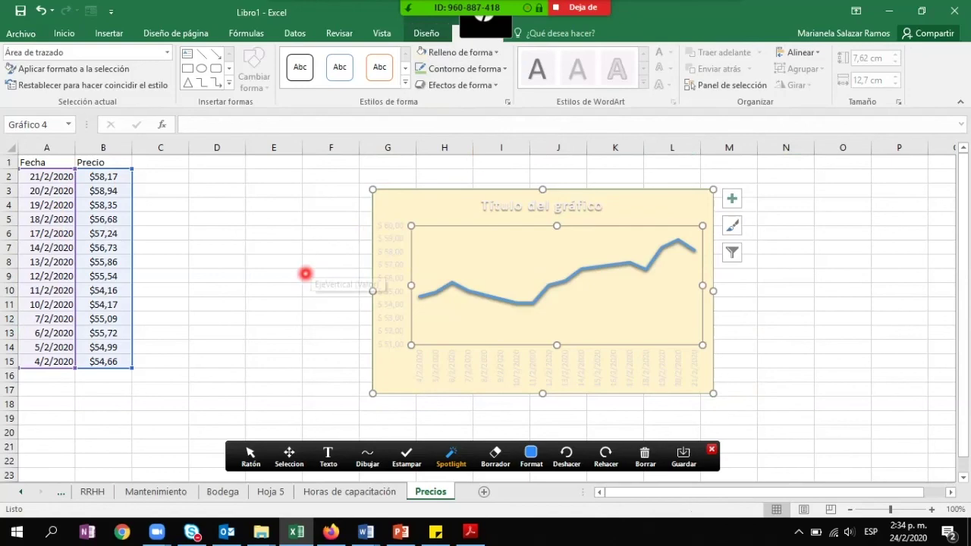
{"action": "left_click", "coordinate": [304, 274]}
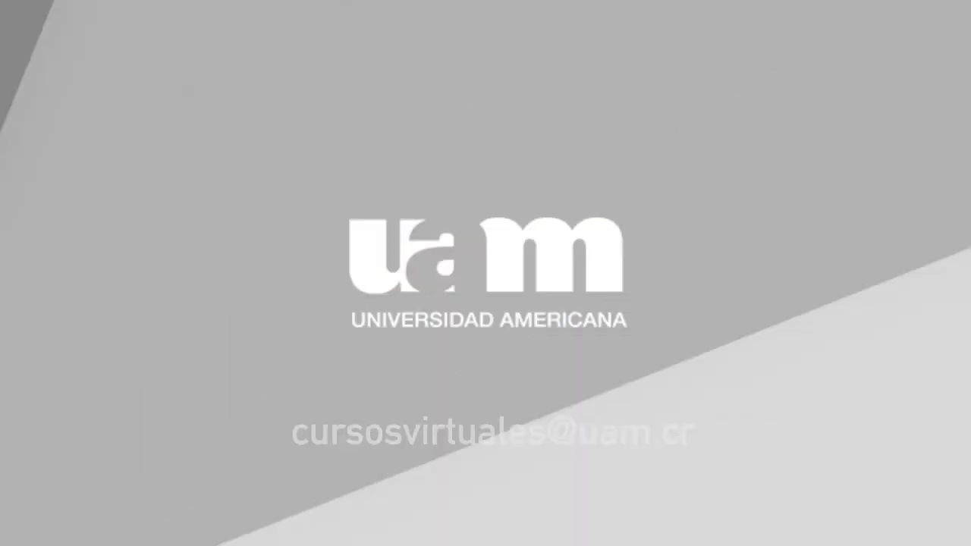